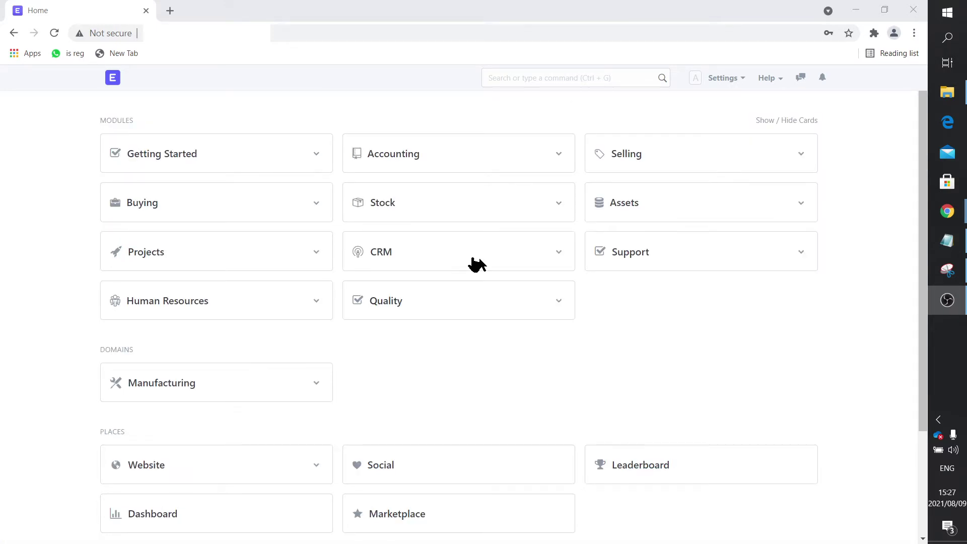
Browse the Projects, Accounting and Assets module pages, returning to the home page each time
{"action": "left_click", "coordinate": [140, 257]}
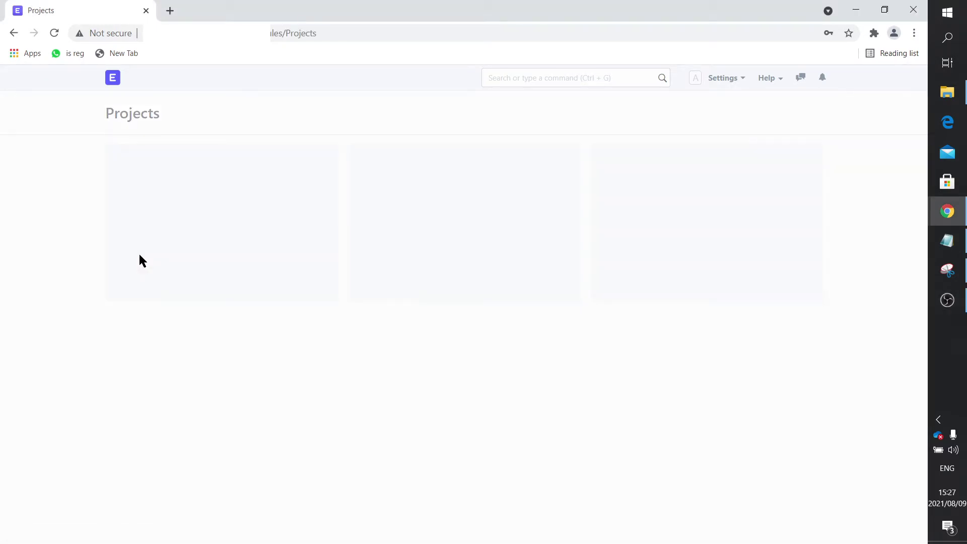
{"action": "left_click", "coordinate": [112, 83]}
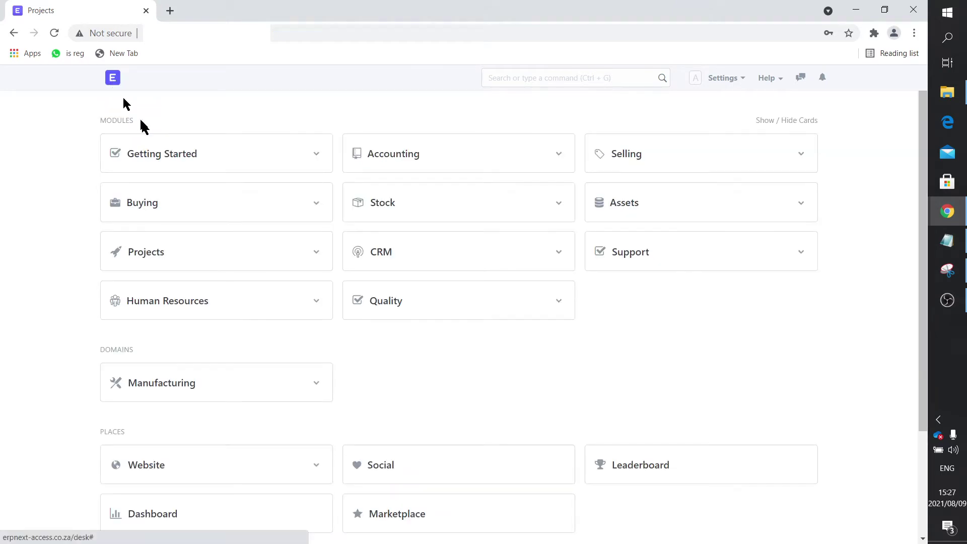
{"action": "left_click", "coordinate": [427, 154]}
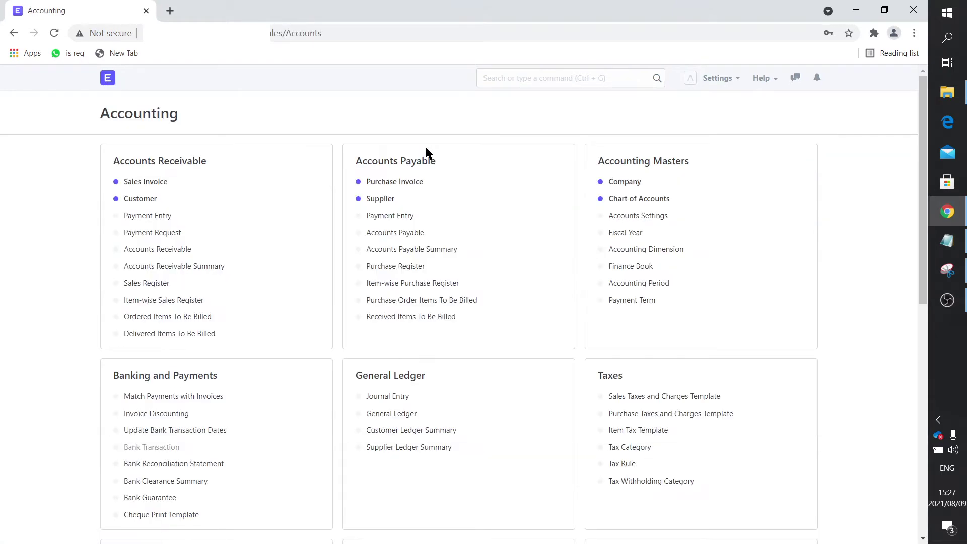
{"action": "left_click", "coordinate": [109, 81]}
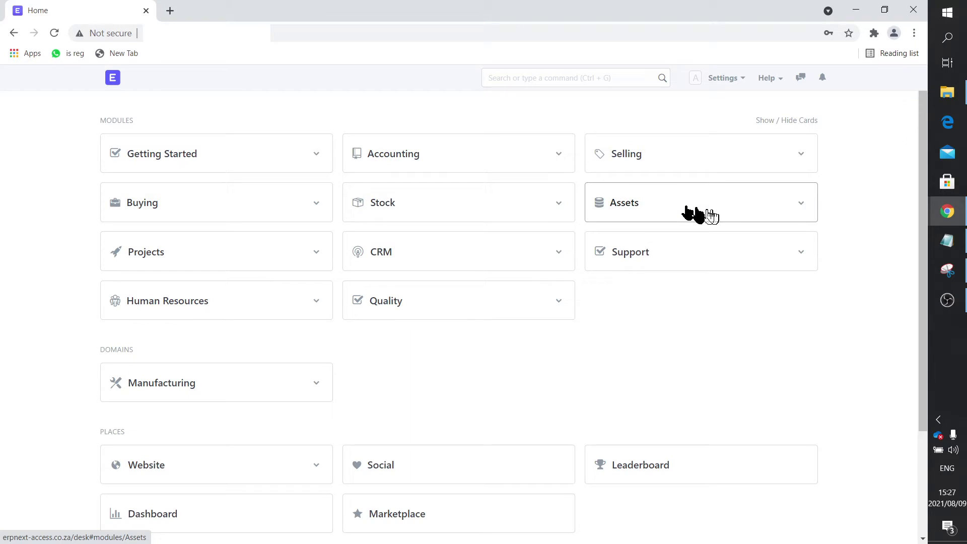
{"action": "left_click", "coordinate": [651, 210]}
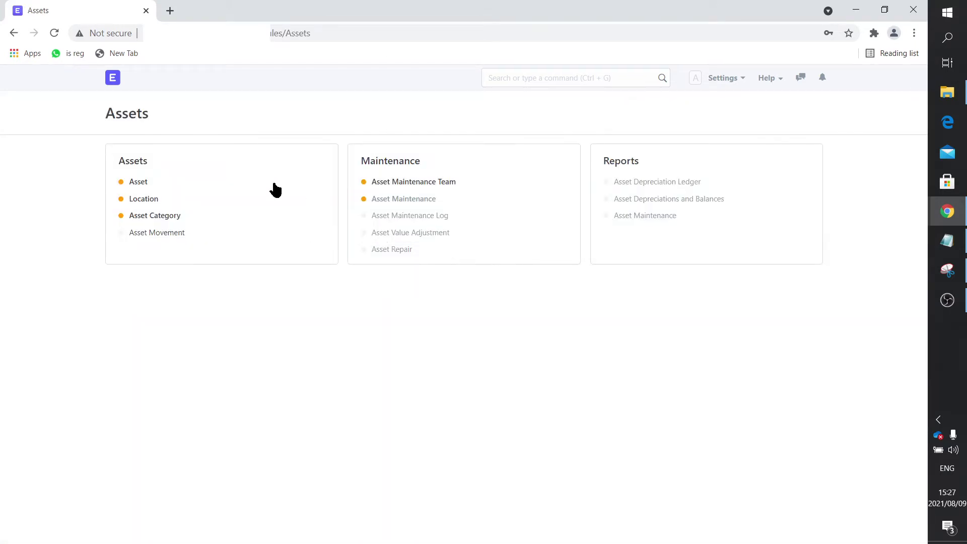
{"action": "left_click", "coordinate": [108, 80]}
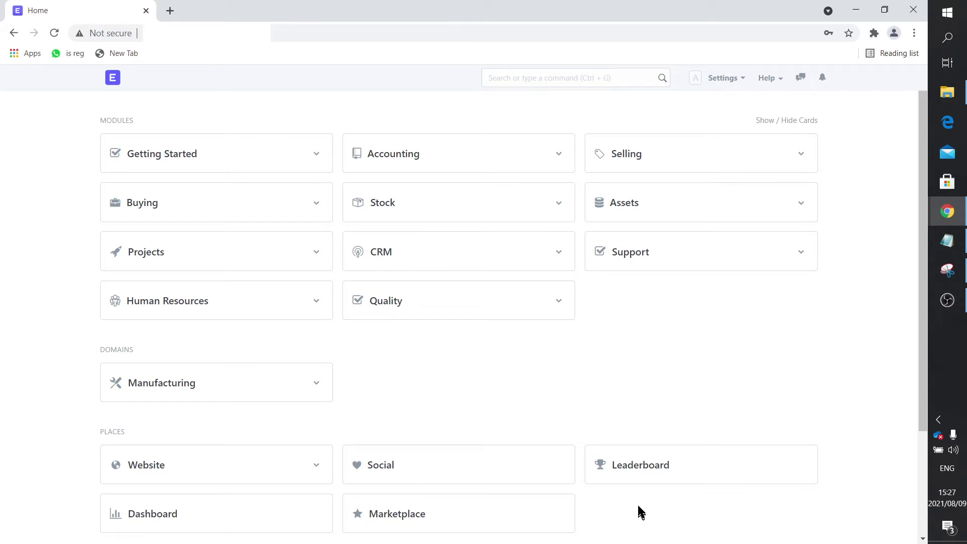
Open the first user in the Users and Permissions > User list
{"action": "scroll", "coordinate": [638, 506], "scroll_direction": "down", "scroll_amount": 3}
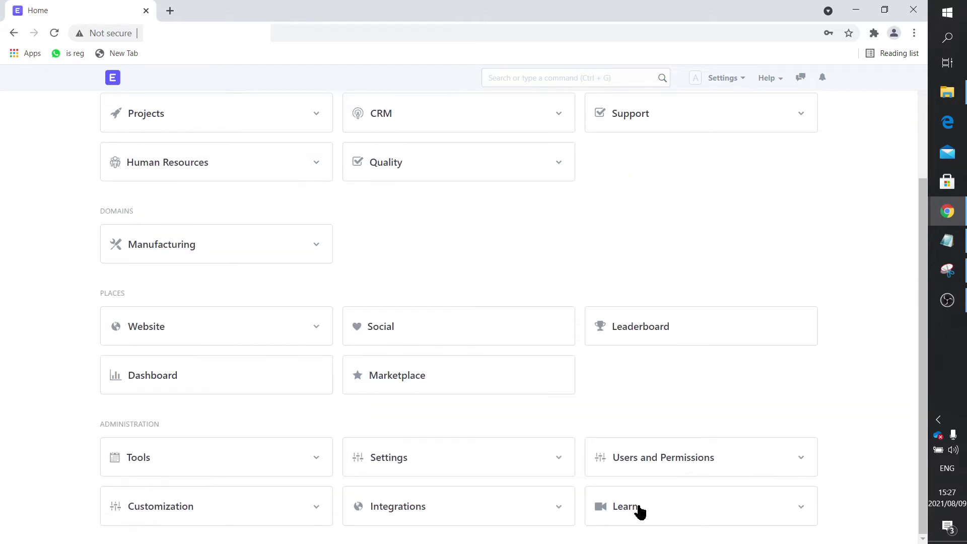
{"action": "left_click", "coordinate": [640, 475]}
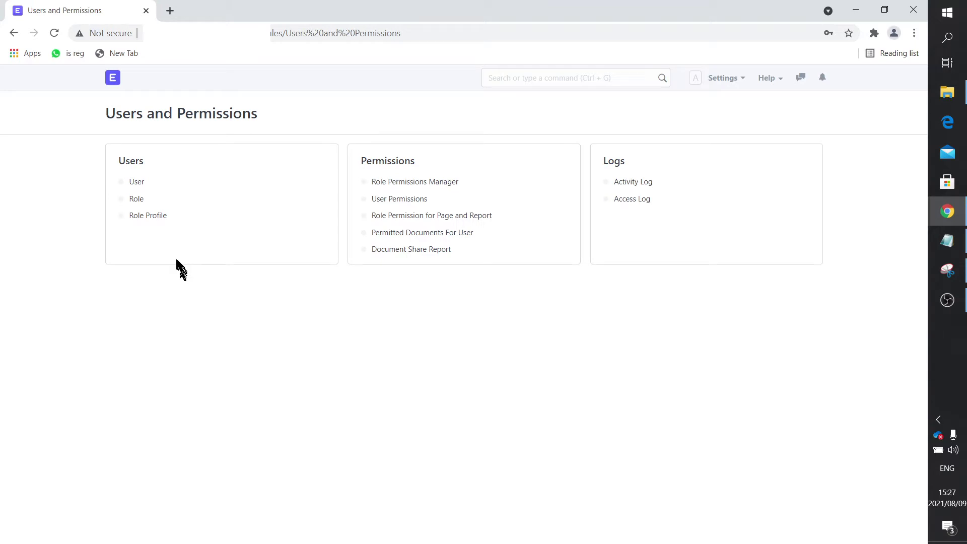
{"action": "left_click", "coordinate": [140, 184]}
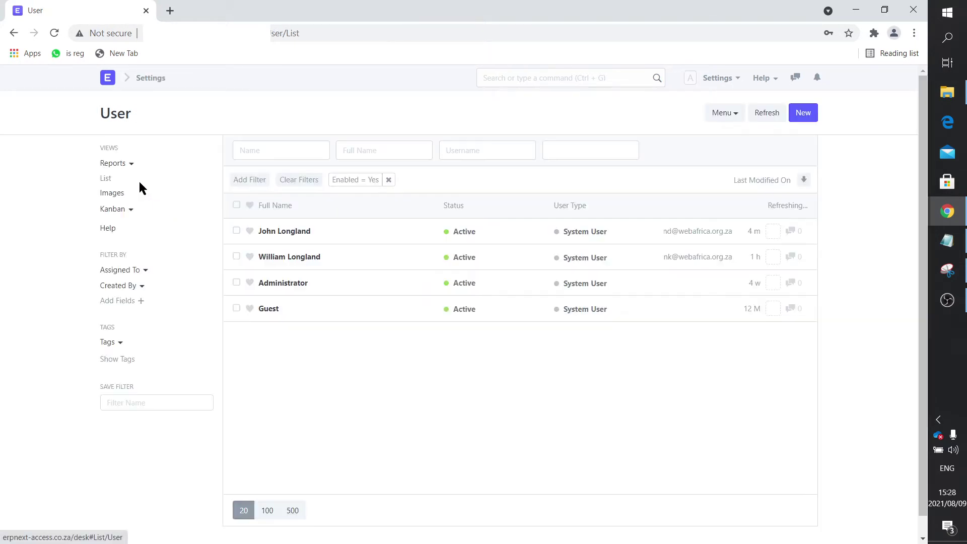
{"action": "left_click", "coordinate": [280, 233]}
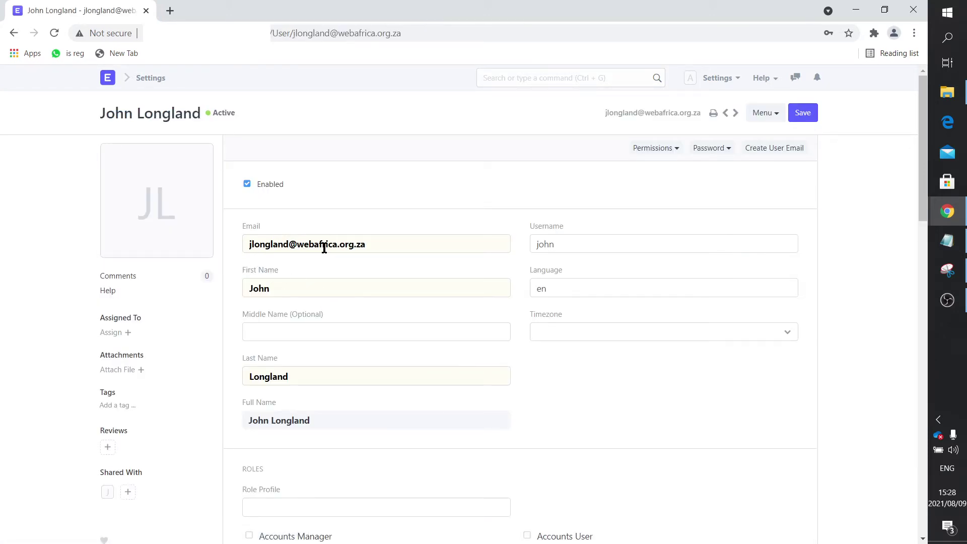
Scroll through the Roles section, showing Manufacturing User and Manufacturing Manager ticked
{"action": "scroll", "coordinate": [376, 410], "scroll_direction": "down", "scroll_amount": 12}
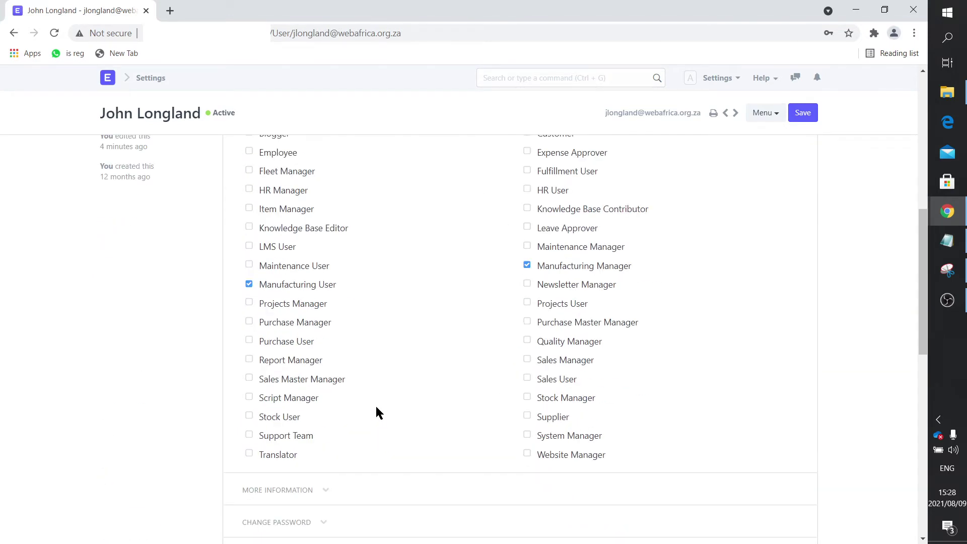
{"action": "scroll", "coordinate": [376, 408], "scroll_direction": "down", "scroll_amount": 3}
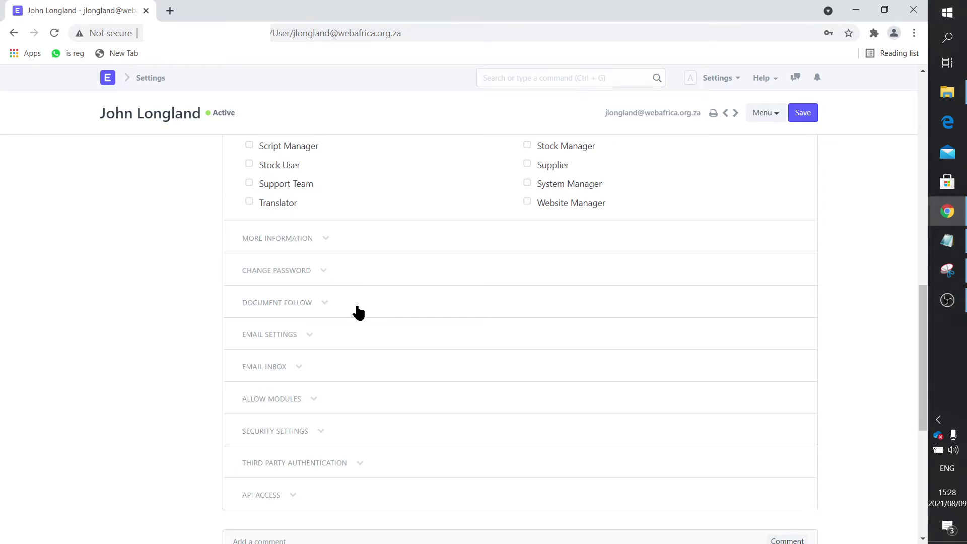
{"action": "scroll", "coordinate": [359, 314], "scroll_direction": "up", "scroll_amount": 4}
{"action": "scroll", "coordinate": [357, 308], "scroll_direction": "up", "scroll_amount": 4}
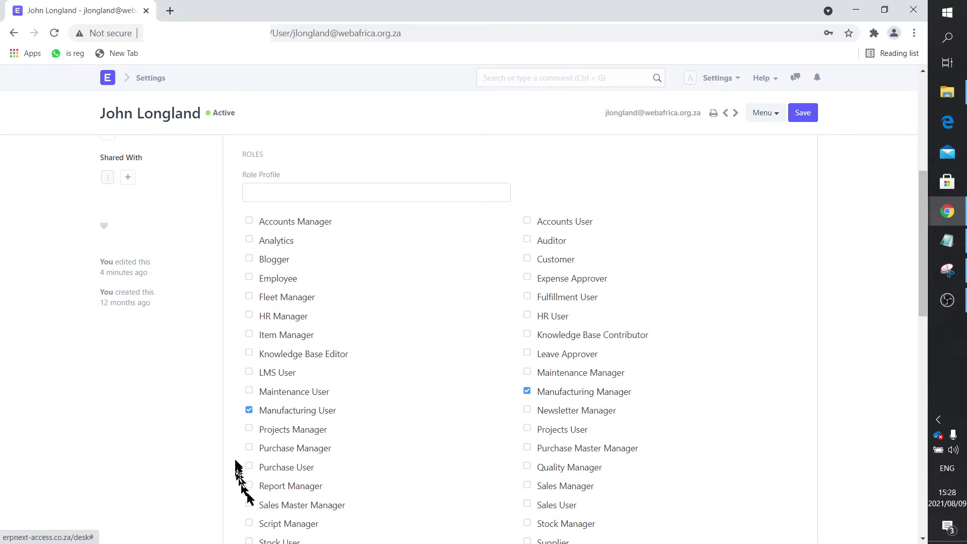
{"action": "left_click", "coordinate": [249, 411]}
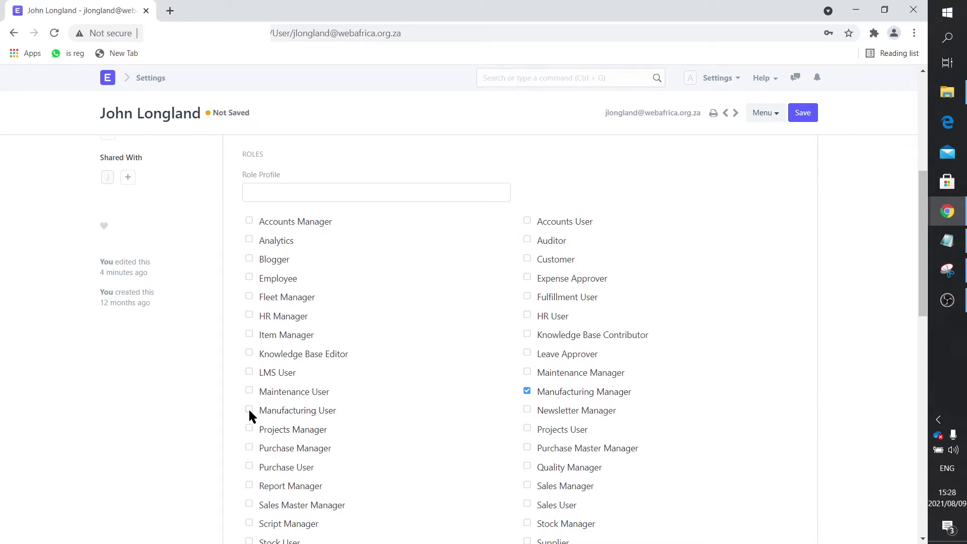
{"action": "left_click", "coordinate": [249, 411]}
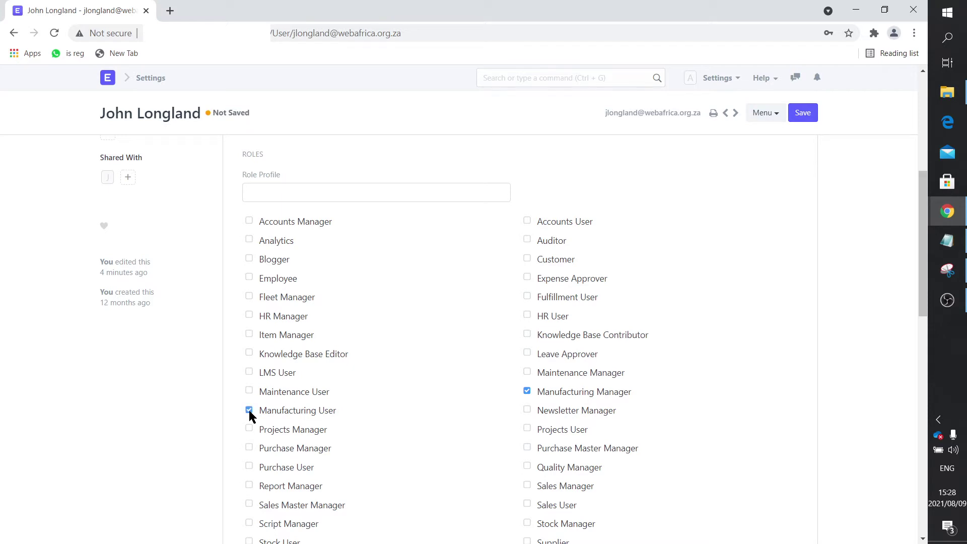
{"action": "left_click", "coordinate": [302, 411]}
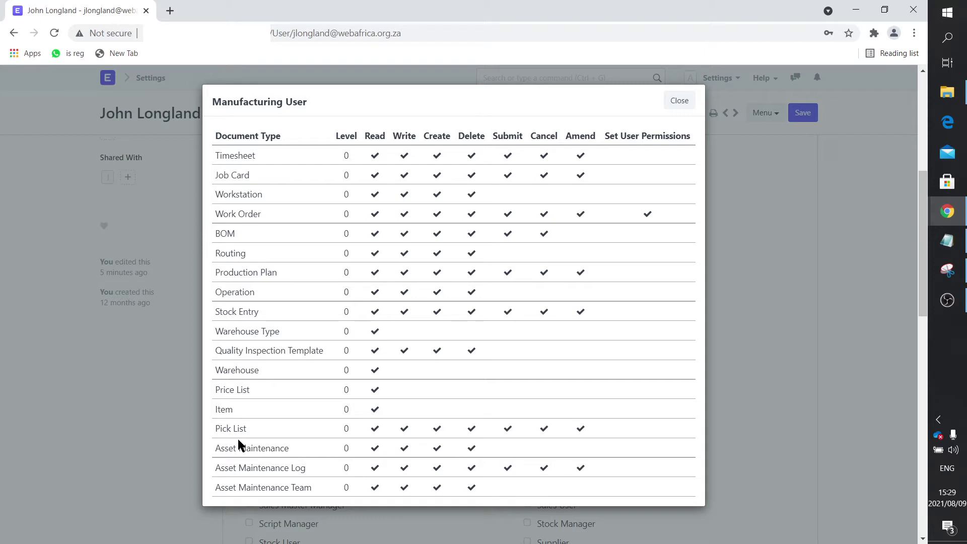
{"action": "left_click", "coordinate": [109, 421]}
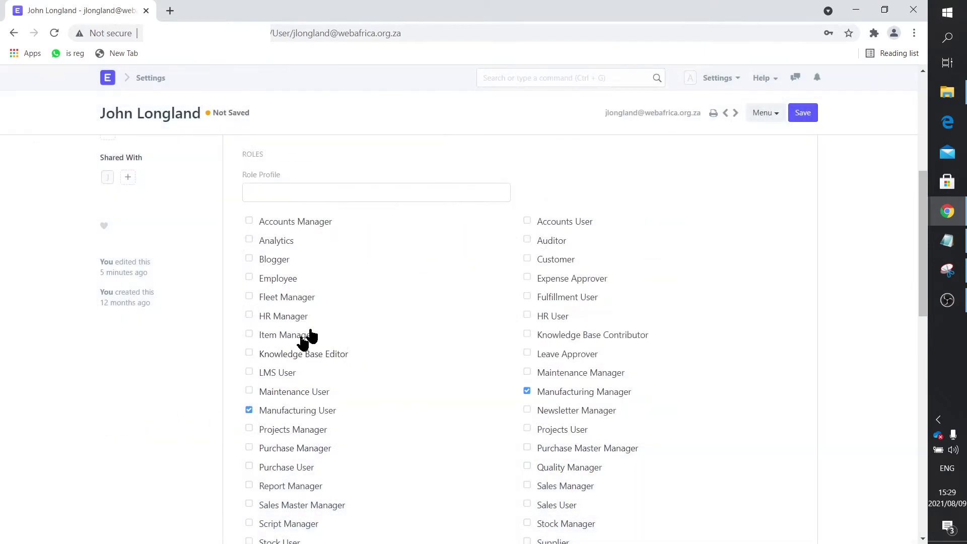
{"action": "left_click", "coordinate": [273, 242]}
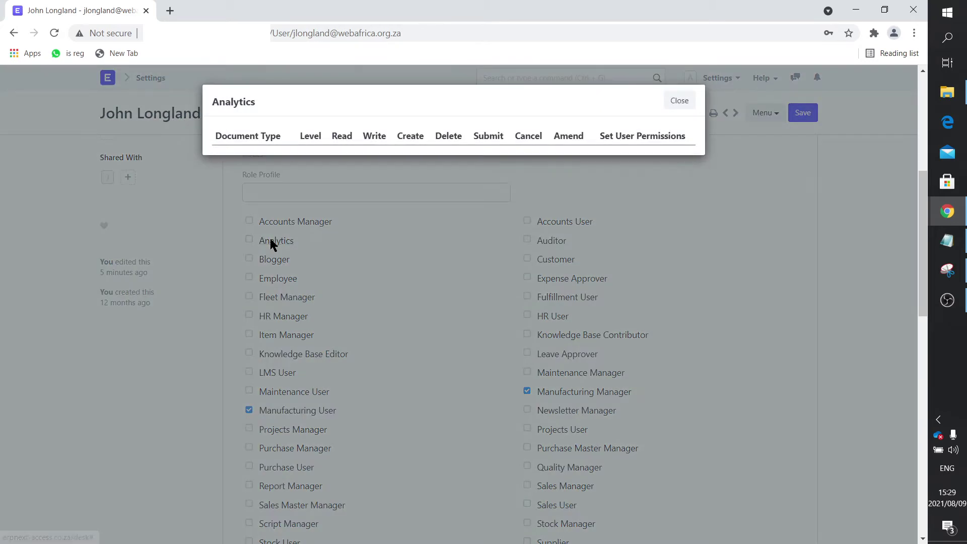
{"action": "left_click", "coordinate": [193, 292]}
{"action": "left_click", "coordinate": [296, 222]}
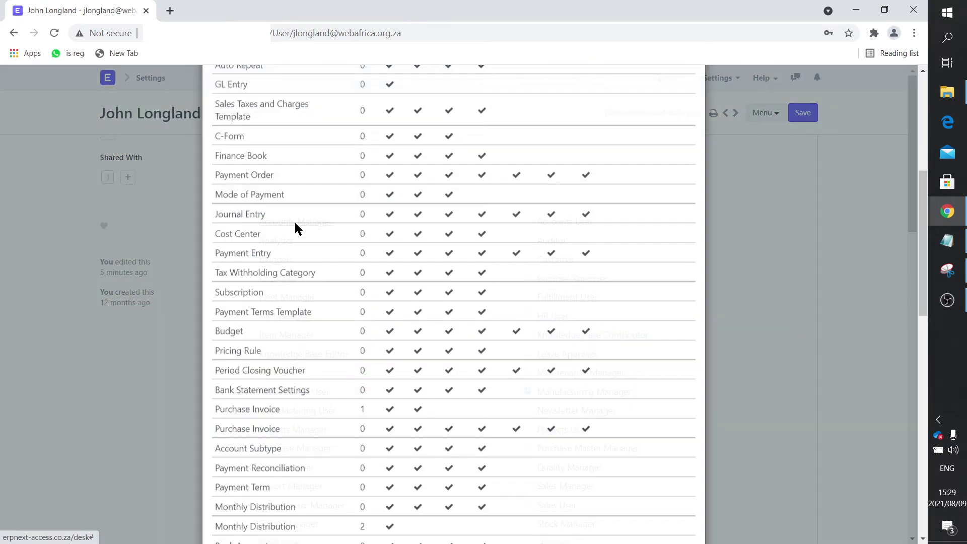
{"action": "scroll", "coordinate": [413, 280], "scroll_direction": "down", "scroll_amount": 9}
{"action": "scroll", "coordinate": [412, 277], "scroll_direction": "down", "scroll_amount": 6}
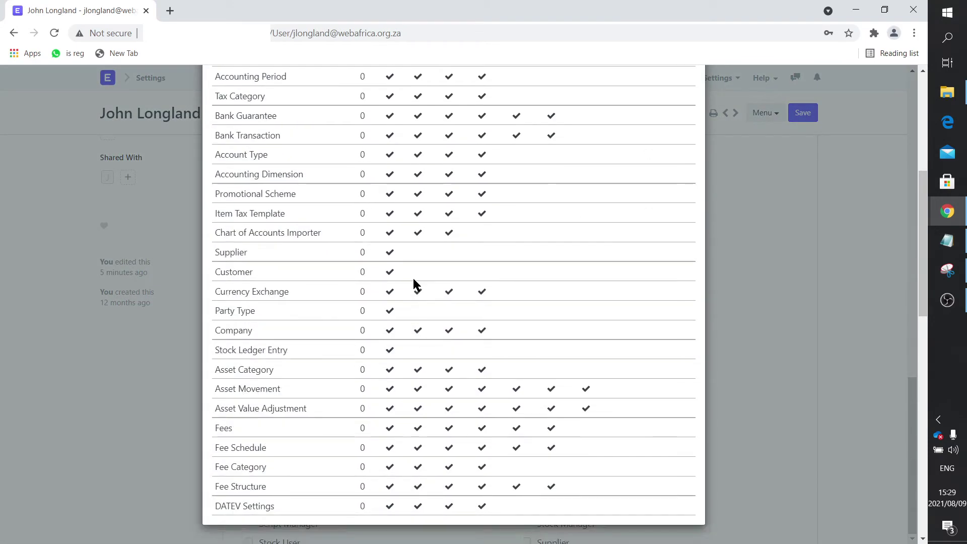
{"action": "left_click", "coordinate": [166, 406]}
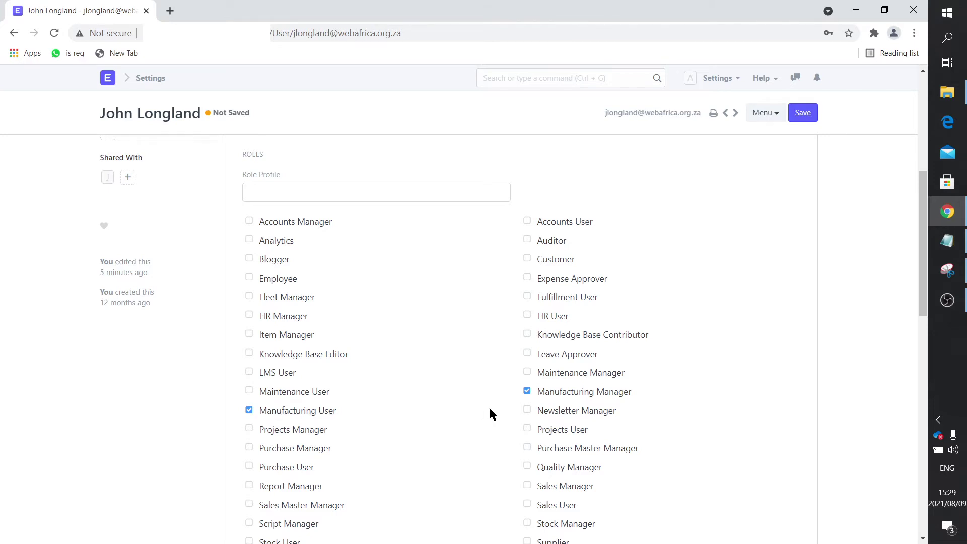
Expand the user's Allow Modules section to review it, then collapse it again
{"action": "scroll", "coordinate": [433, 491], "scroll_direction": "down", "scroll_amount": 5}
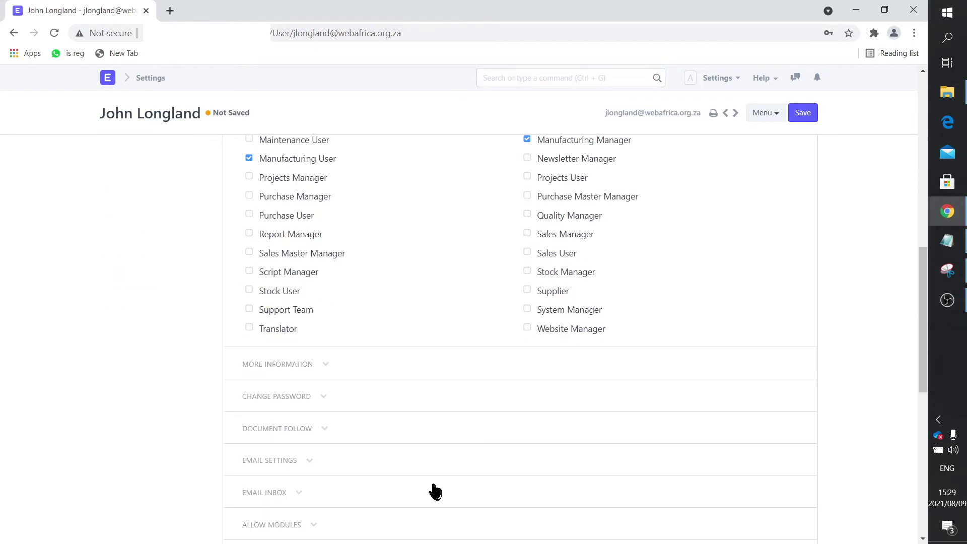
{"action": "scroll", "coordinate": [432, 486], "scroll_direction": "down", "scroll_amount": 5}
{"action": "scroll", "coordinate": [432, 481], "scroll_direction": "down", "scroll_amount": 3}
{"action": "scroll", "coordinate": [432, 481], "scroll_direction": "up", "scroll_amount": 3}
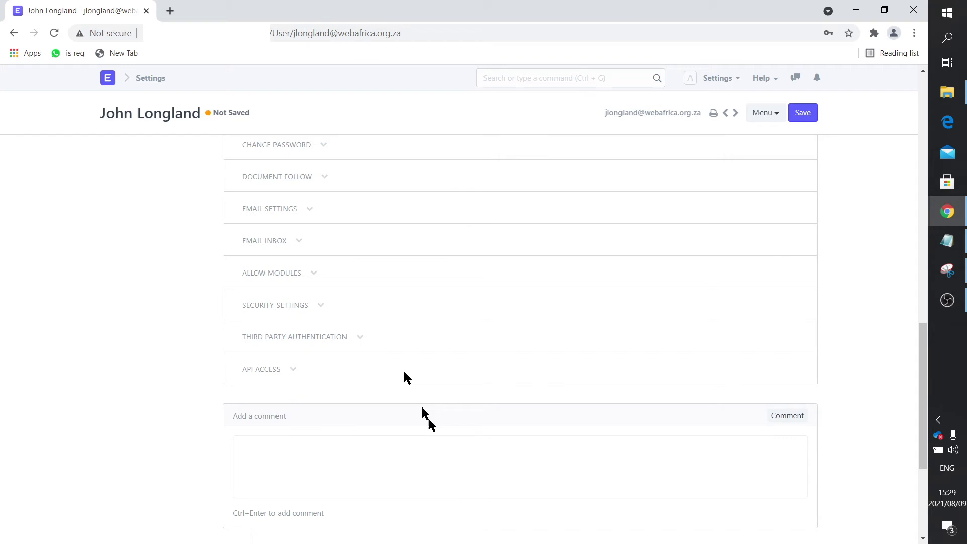
{"action": "left_click", "coordinate": [312, 275]}
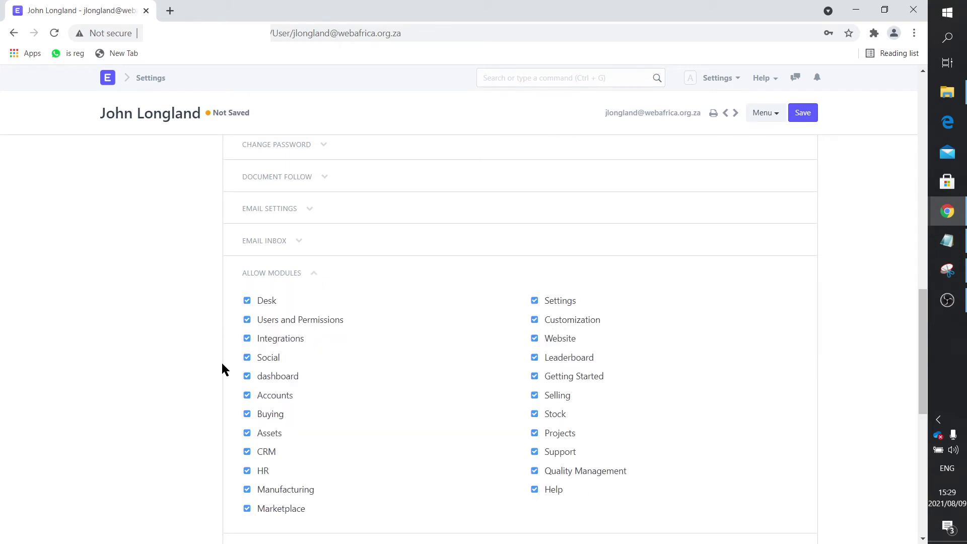
{"action": "left_click", "coordinate": [311, 276]}
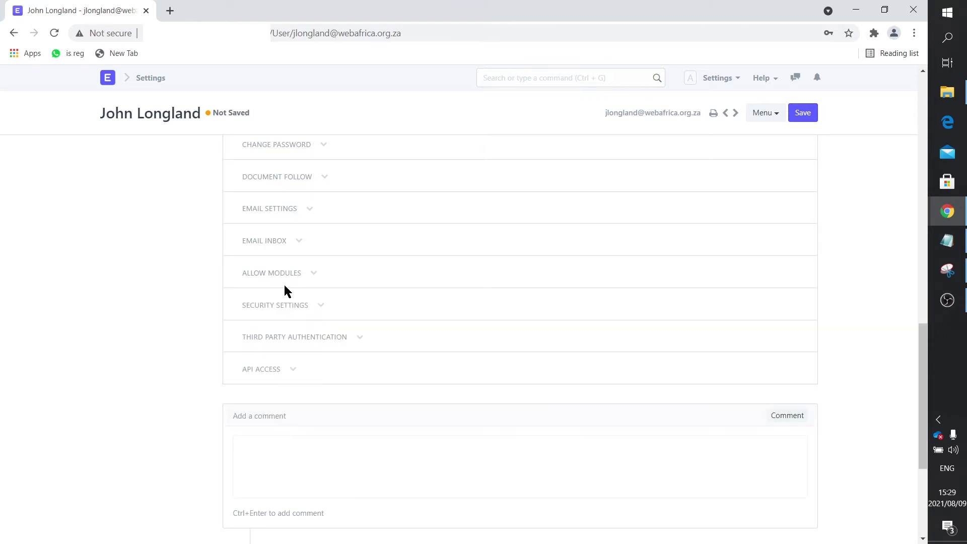
Save the user record and return to the Home page of module cards
{"action": "left_click", "coordinate": [798, 114]}
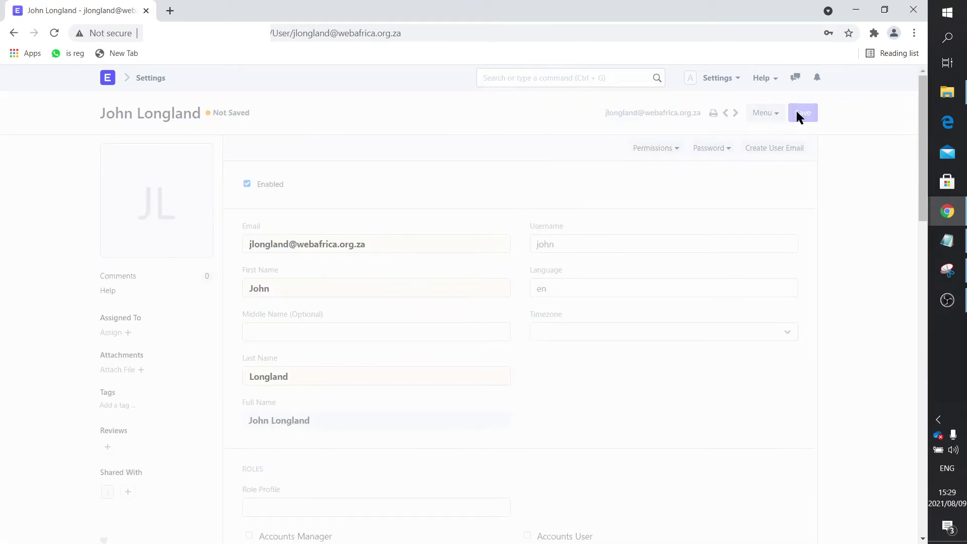
{"action": "left_click", "coordinate": [108, 78]}
{"action": "left_click", "coordinate": [733, 81]}
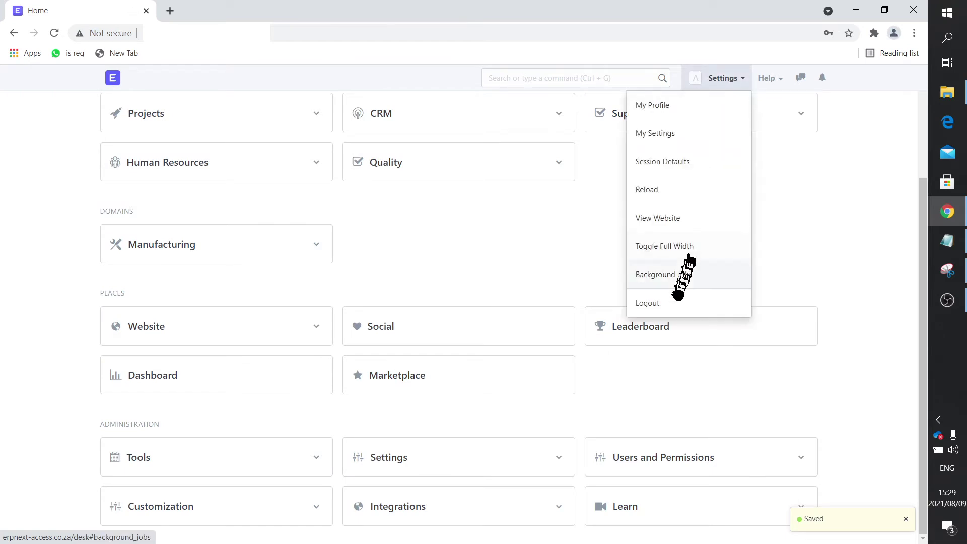
Log out of Administrator and log in as the restricted user with the saved e-mail and password
{"action": "left_click", "coordinate": [667, 305]}
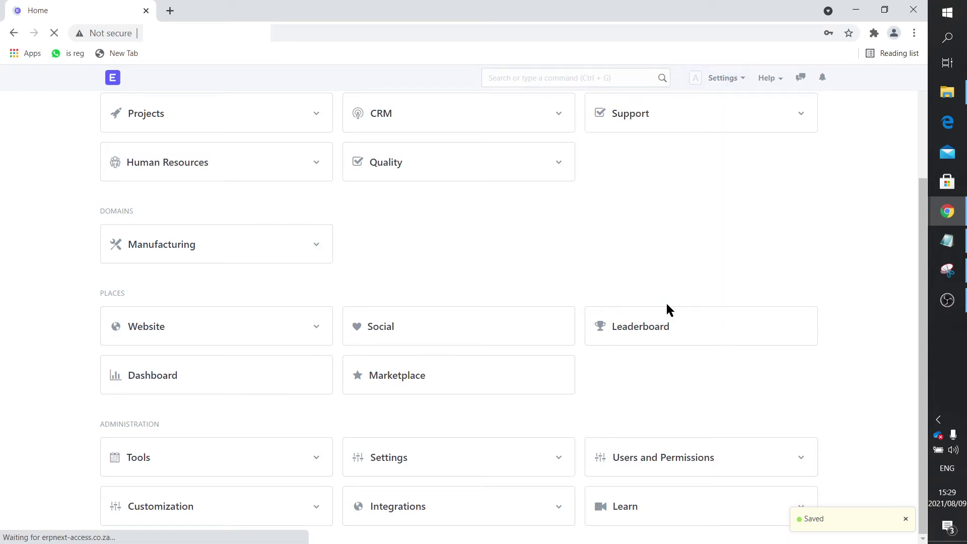
{"action": "left_click", "coordinate": [789, 84]}
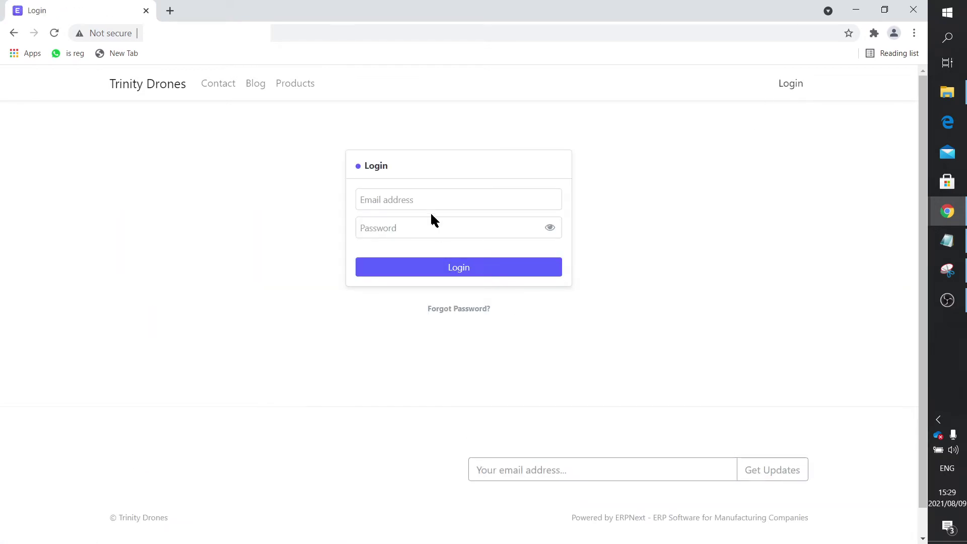
{"action": "left_click", "coordinate": [427, 199]}
{"action": "left_click", "coordinate": [422, 250]}
{"action": "left_click", "coordinate": [414, 227]}
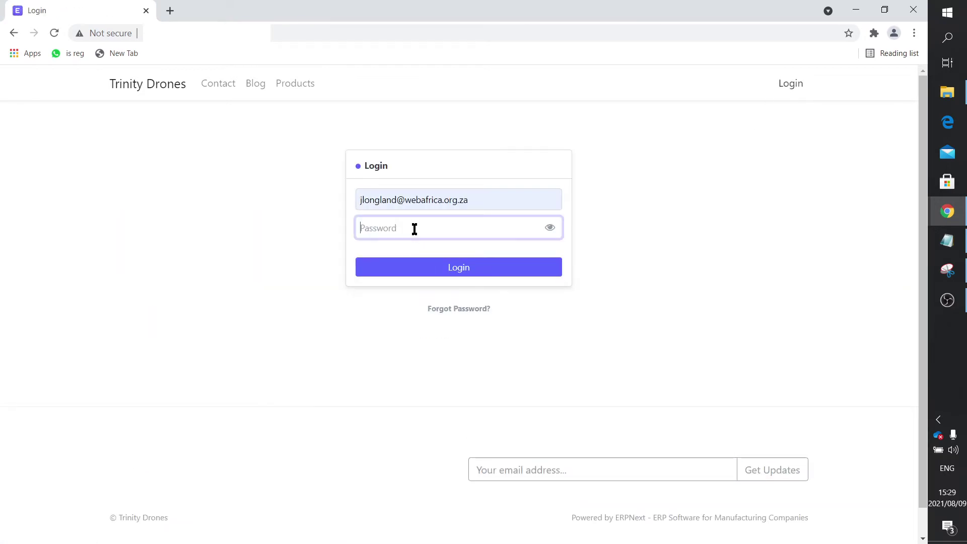
{"action": "type", "text": "•••••••••••••••••••"}
{"action": "key", "text": "Return"}
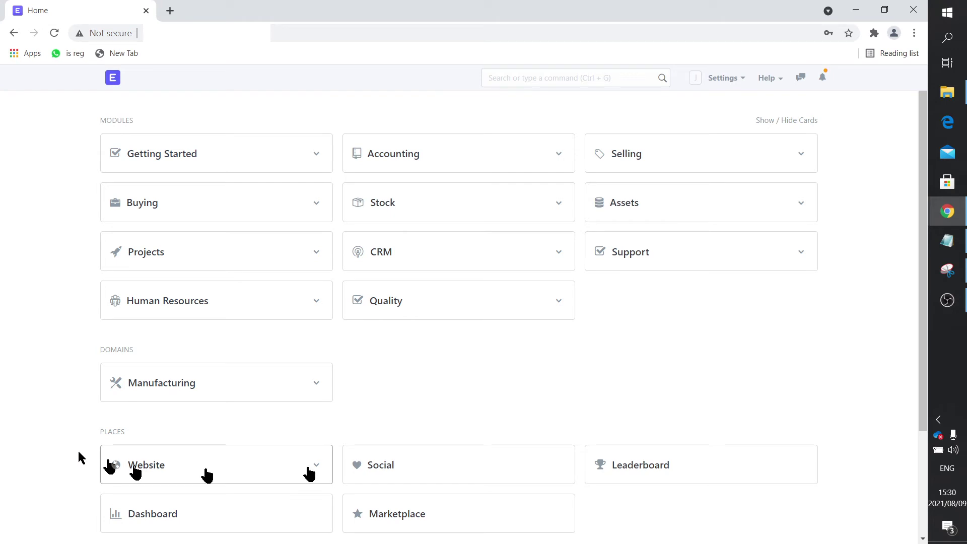
{"action": "left_click", "coordinate": [145, 216]}
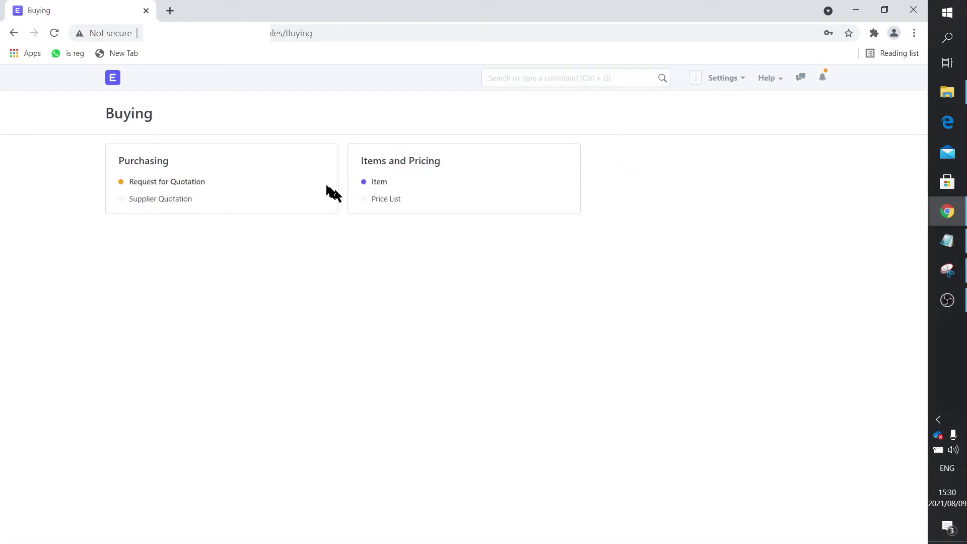
{"action": "left_click", "coordinate": [114, 81]}
{"action": "left_click", "coordinate": [393, 207]}
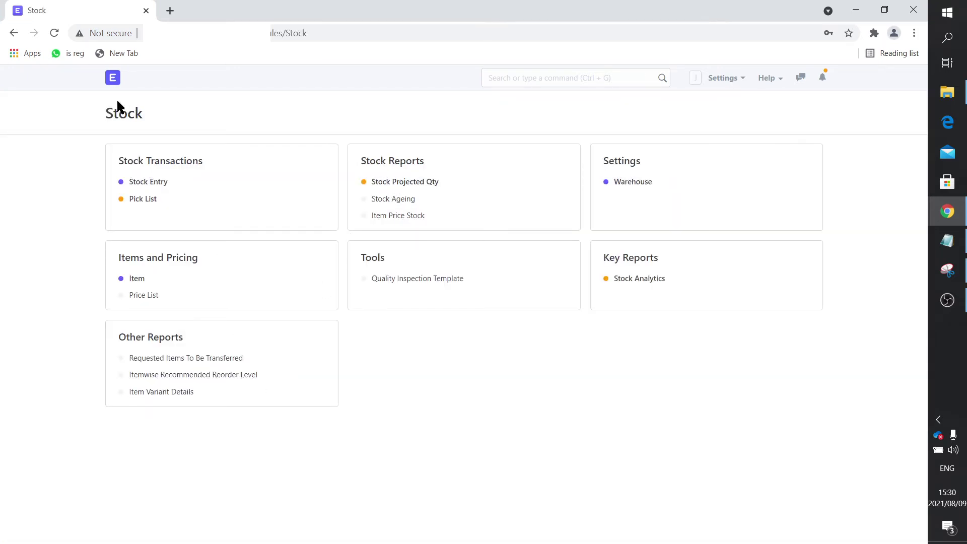
{"action": "left_click", "coordinate": [113, 80]}
{"action": "left_click", "coordinate": [637, 162]}
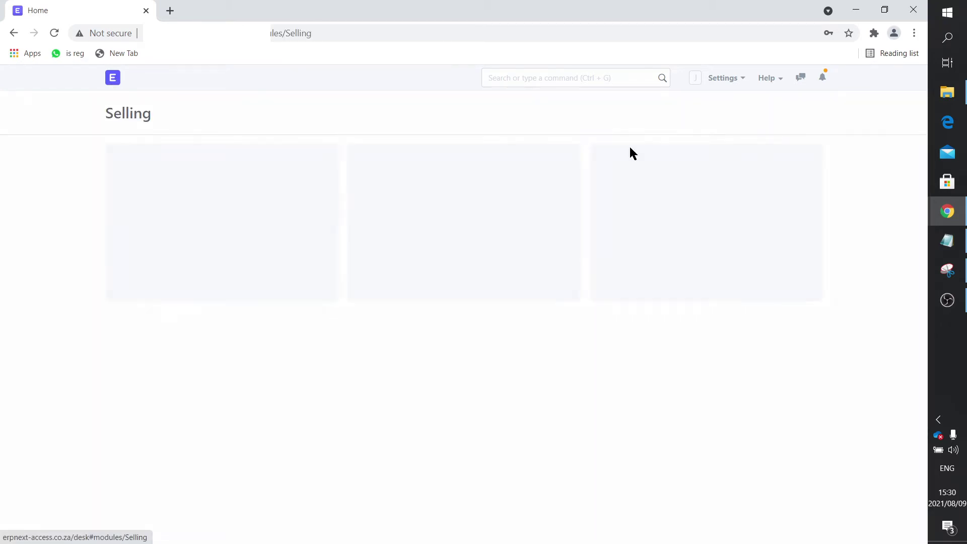
{"action": "left_click", "coordinate": [114, 82]}
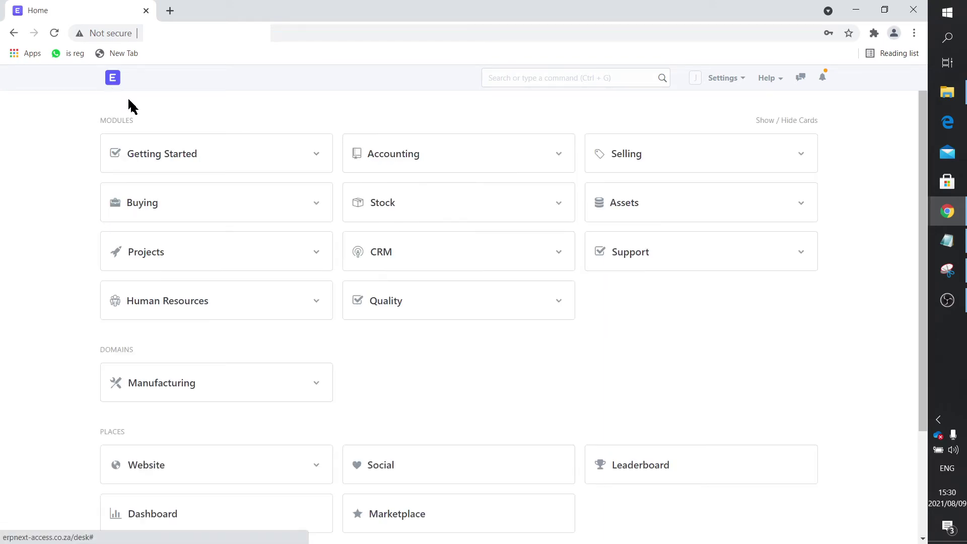
{"action": "left_click", "coordinate": [406, 157]}
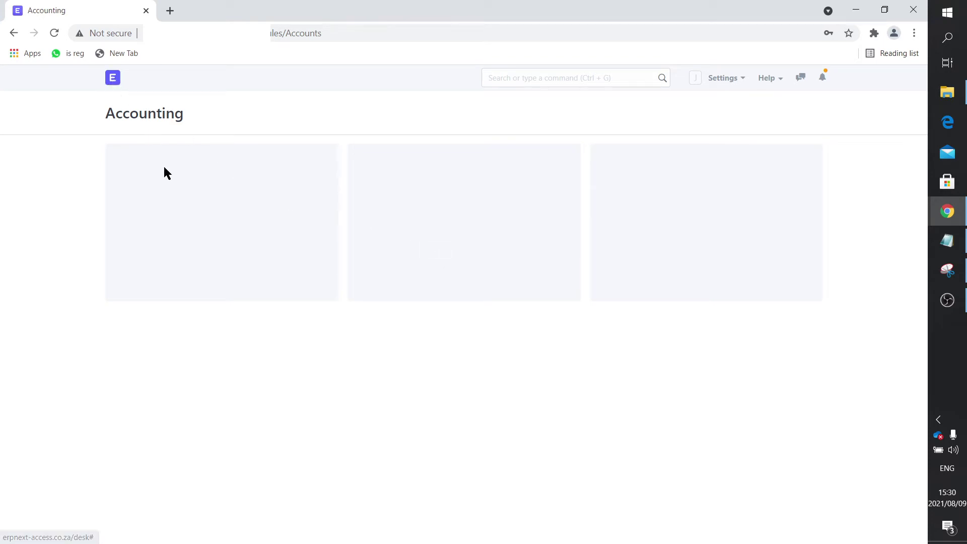
{"action": "left_click", "coordinate": [114, 79]}
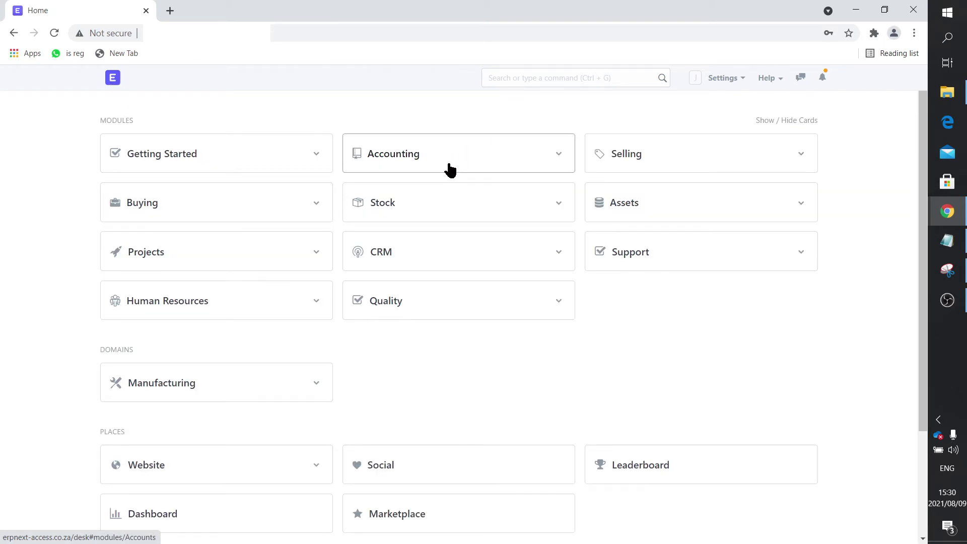
{"action": "scroll", "coordinate": [671, 428], "scroll_direction": "down", "scroll_amount": 3}
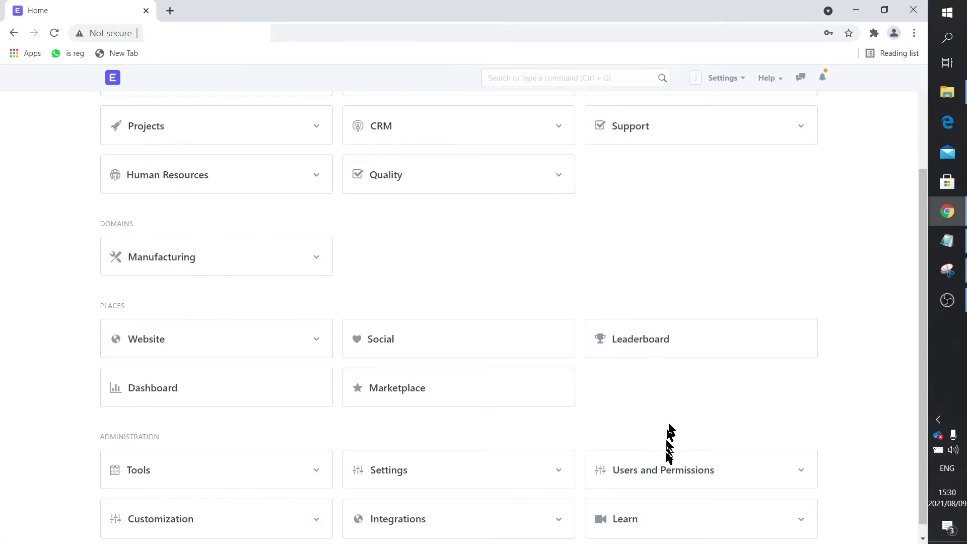
{"action": "left_click", "coordinate": [667, 471]}
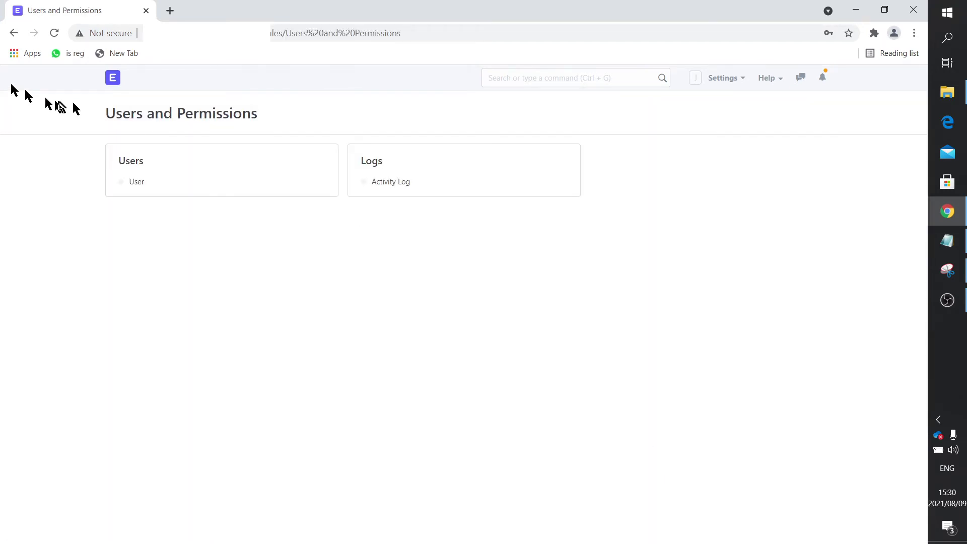
{"action": "left_click", "coordinate": [113, 78]}
{"action": "scroll", "coordinate": [655, 252], "scroll_direction": "up", "scroll_amount": 3}
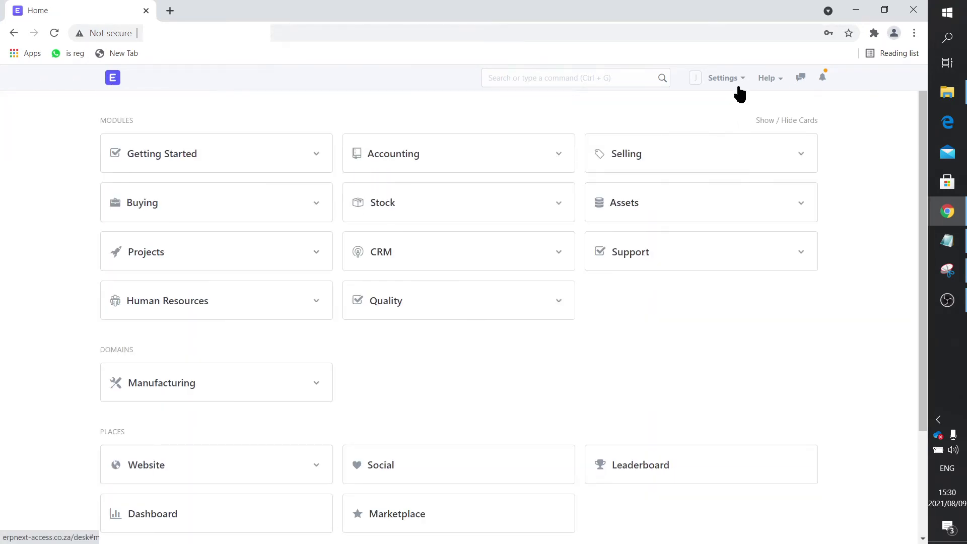
{"action": "left_click", "coordinate": [726, 78]}
Log out of the restricted user's session and log in as Administrator with its password
{"action": "left_click", "coordinate": [655, 302]}
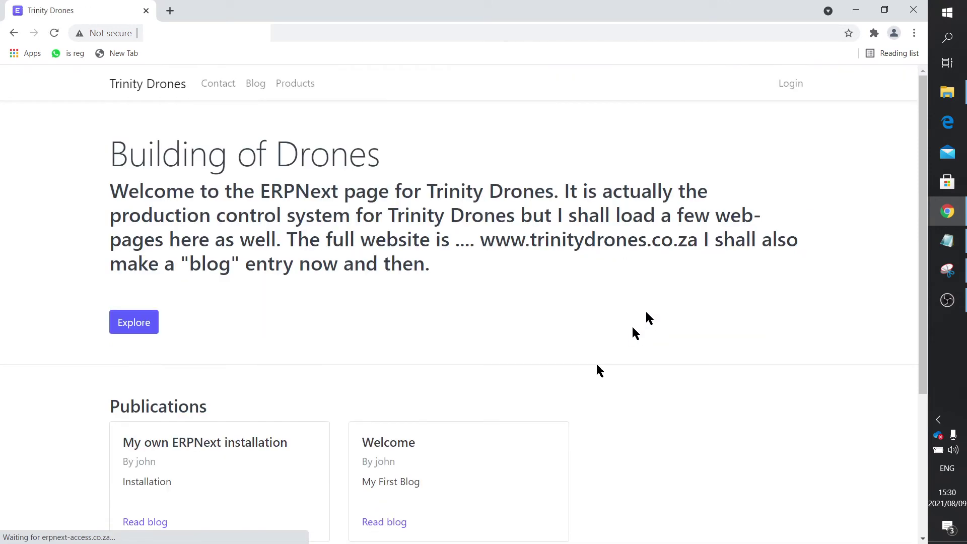
{"action": "left_click", "coordinate": [792, 85]}
{"action": "left_click", "coordinate": [408, 199]}
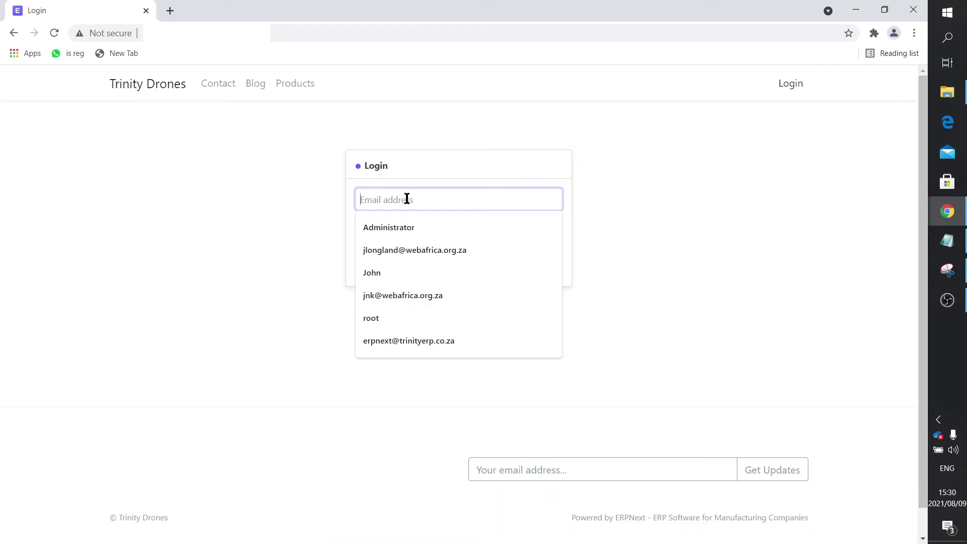
{"action": "left_click", "coordinate": [401, 225]}
{"action": "left_click", "coordinate": [401, 226]}
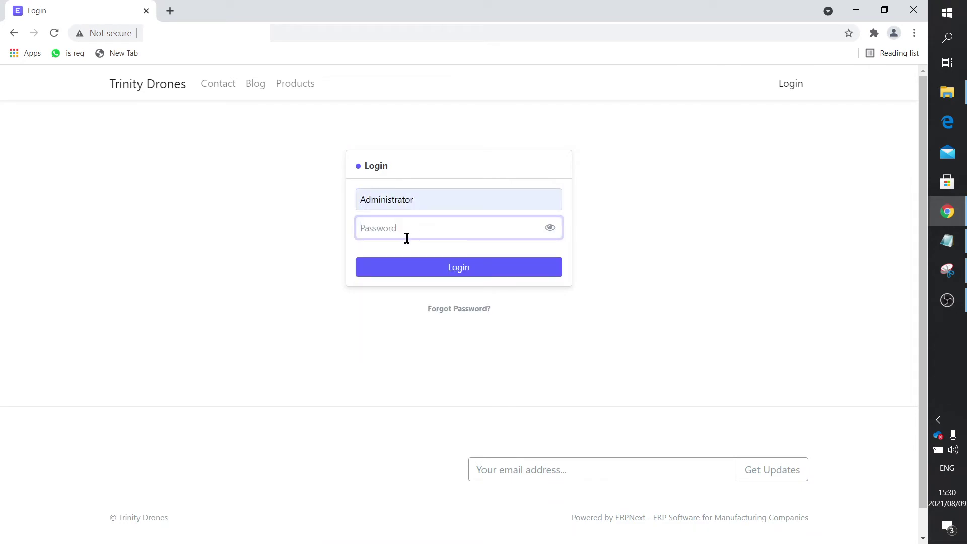
{"action": "type", "text": "adm••"}
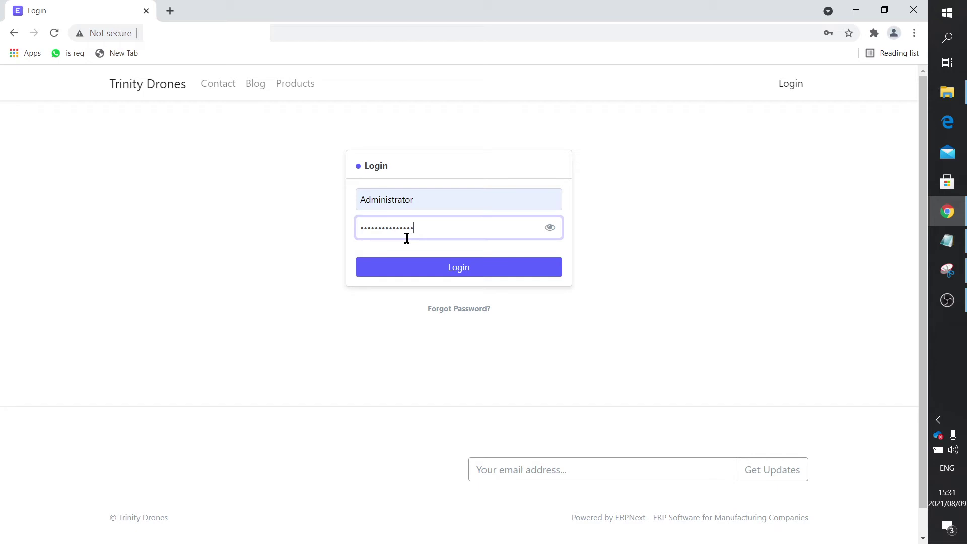
{"action": "key", "text": "Return"}
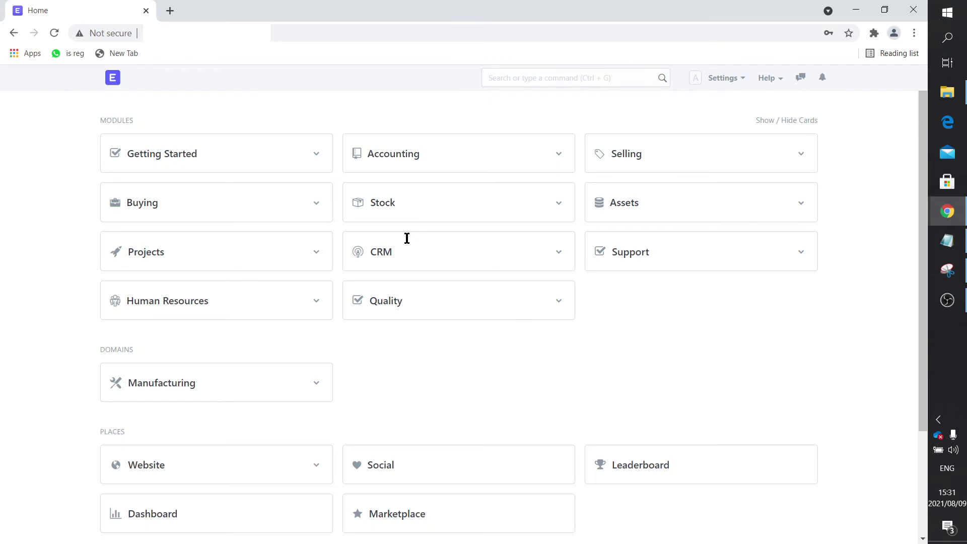
{"action": "left_click", "coordinate": [539, 78]}
{"action": "type", "text": "domai"}
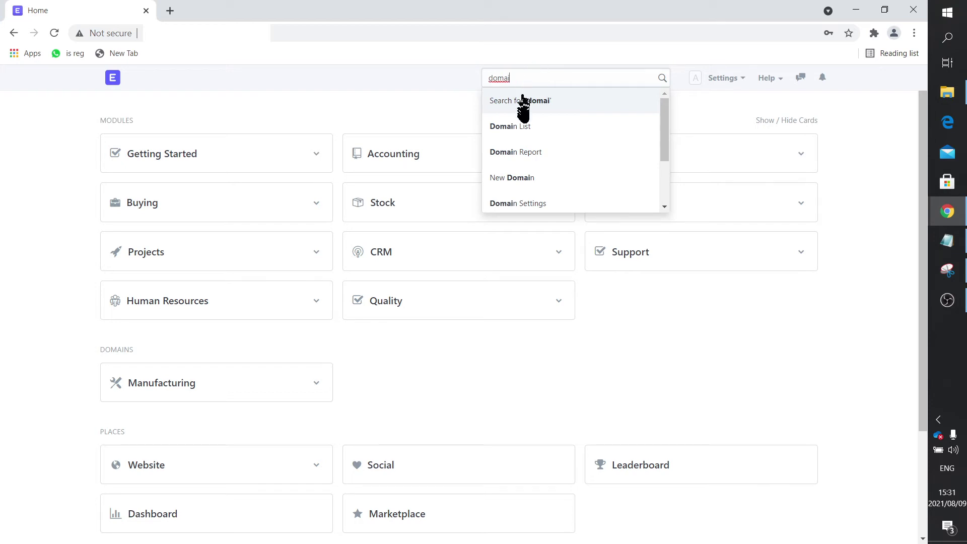
{"action": "left_click", "coordinate": [521, 126]}
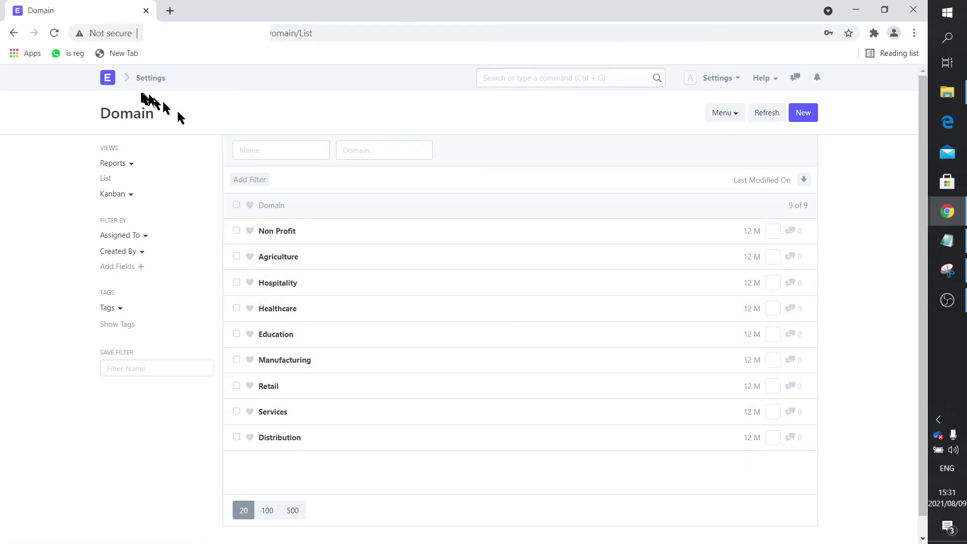
{"action": "left_click", "coordinate": [109, 79]}
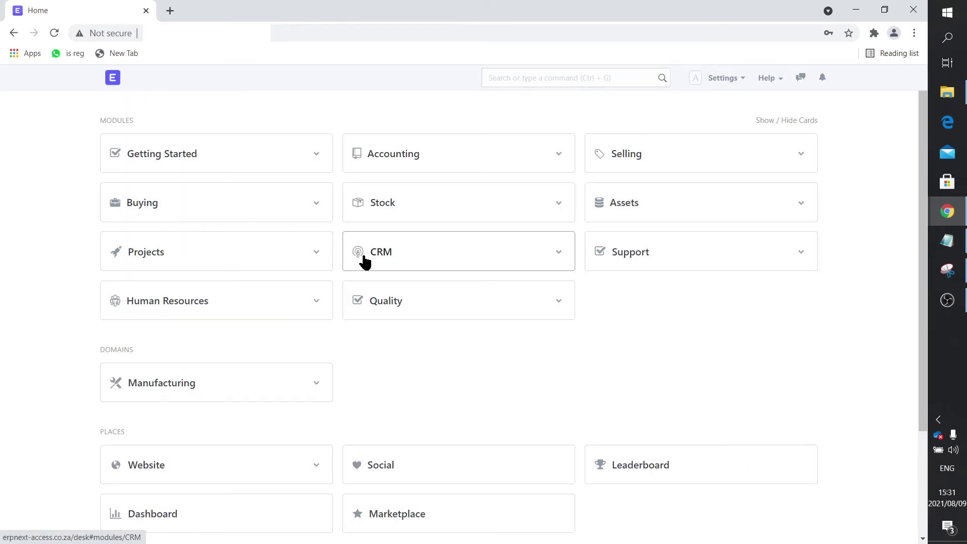
Open the first listed user's record from Users and Permissions > User
{"action": "scroll", "coordinate": [667, 471], "scroll_direction": "down", "scroll_amount": 3}
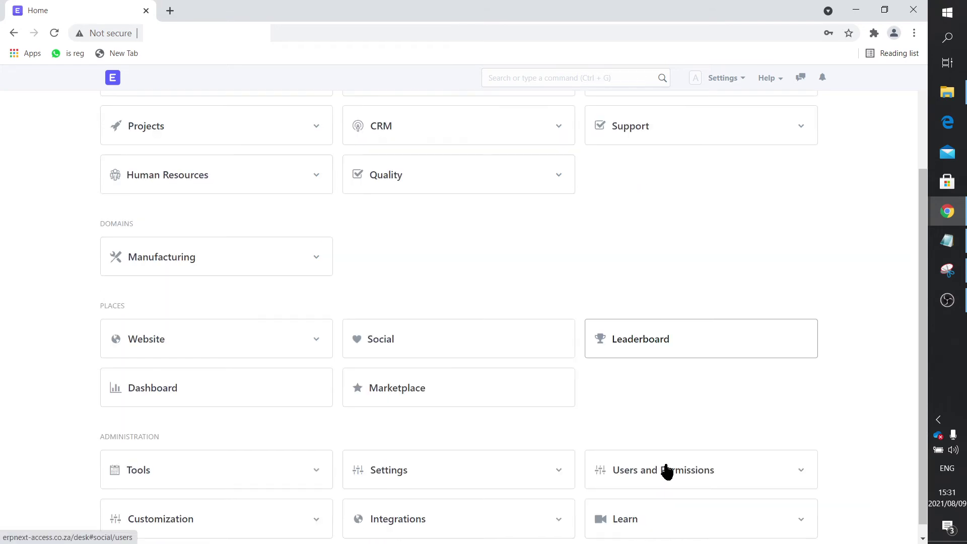
{"action": "left_click", "coordinate": [667, 472]}
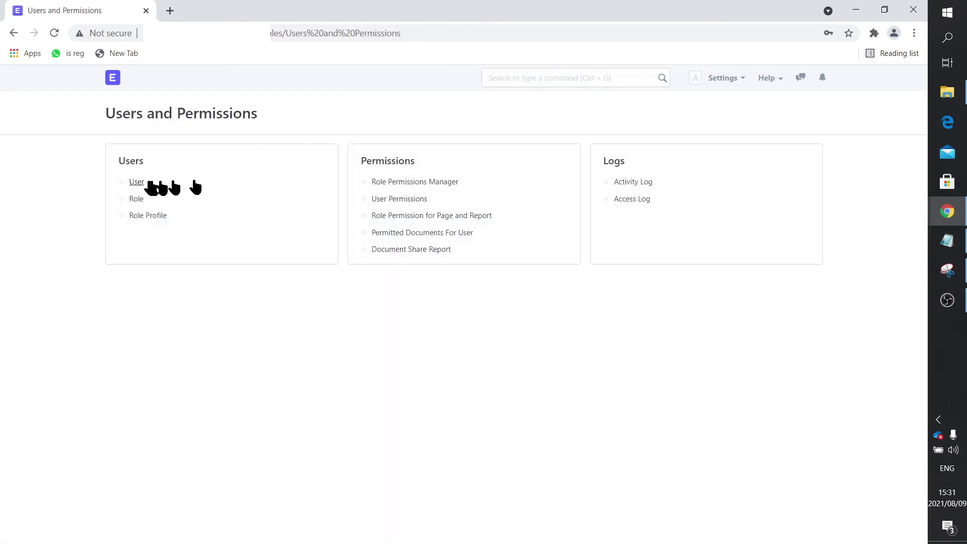
{"action": "left_click", "coordinate": [139, 183]}
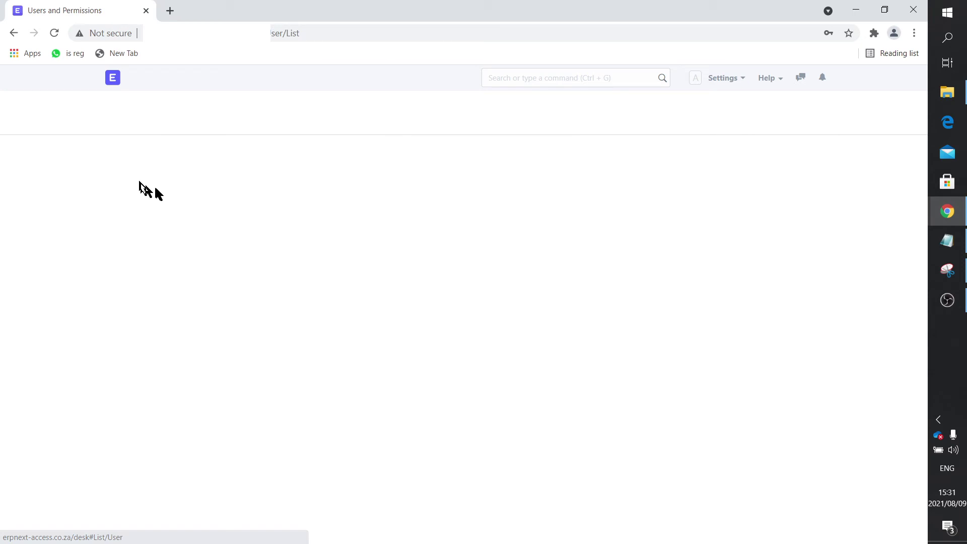
{"action": "left_click", "coordinate": [286, 233]}
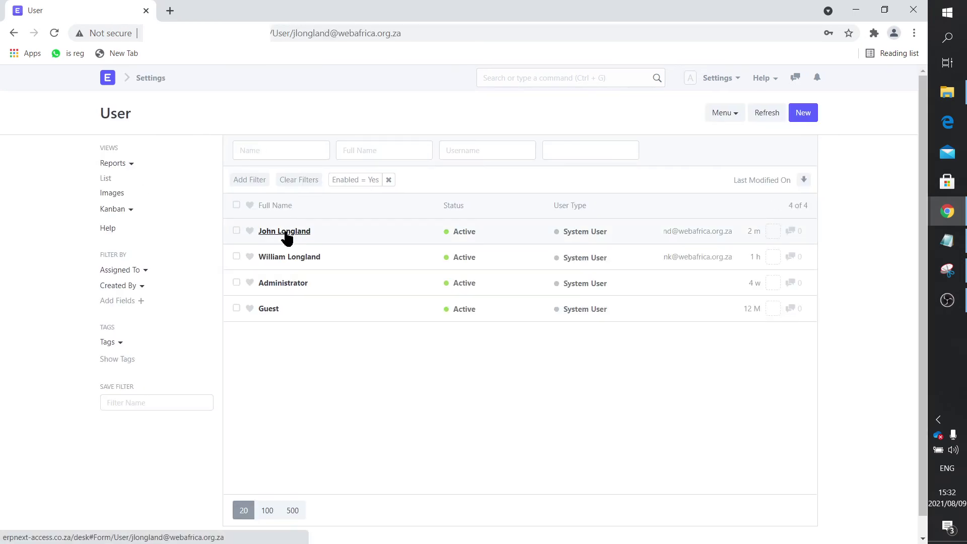
Untick Accounts under Allow Modules and save the user record
{"action": "scroll", "coordinate": [285, 236], "scroll_direction": "down", "scroll_amount": 6}
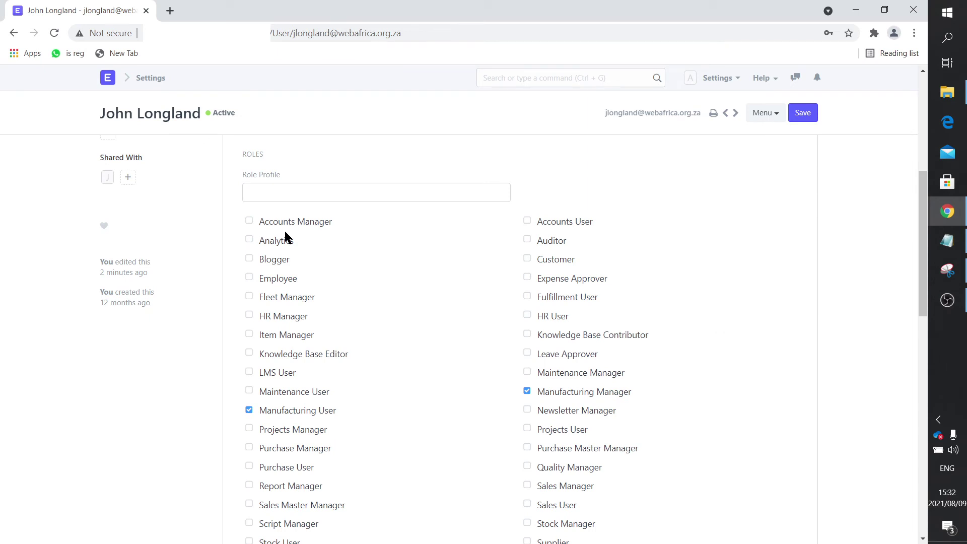
{"action": "scroll", "coordinate": [285, 236], "scroll_direction": "down", "scroll_amount": 7}
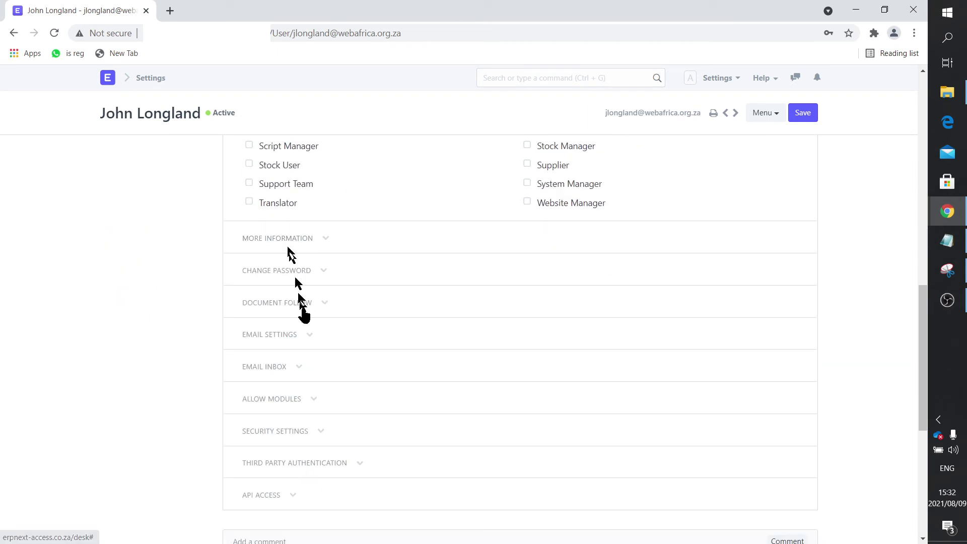
{"action": "left_click", "coordinate": [313, 401]}
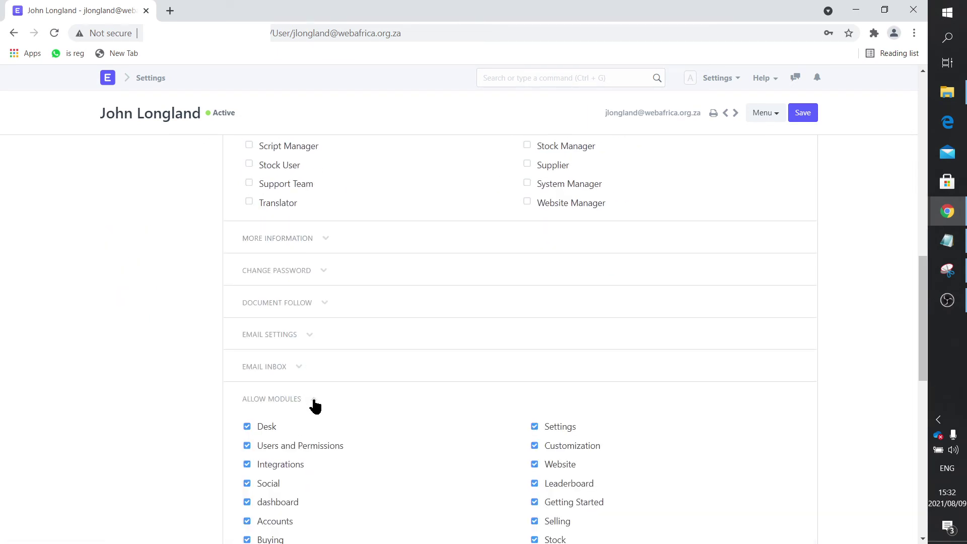
{"action": "scroll", "coordinate": [315, 405], "scroll_direction": "down", "scroll_amount": 4}
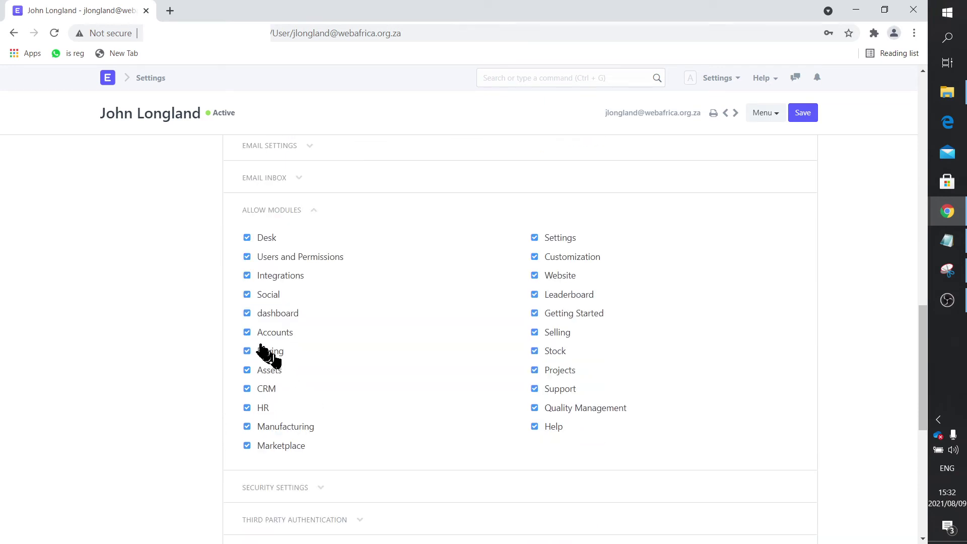
{"action": "left_click", "coordinate": [248, 333]}
{"action": "left_click", "coordinate": [805, 118]}
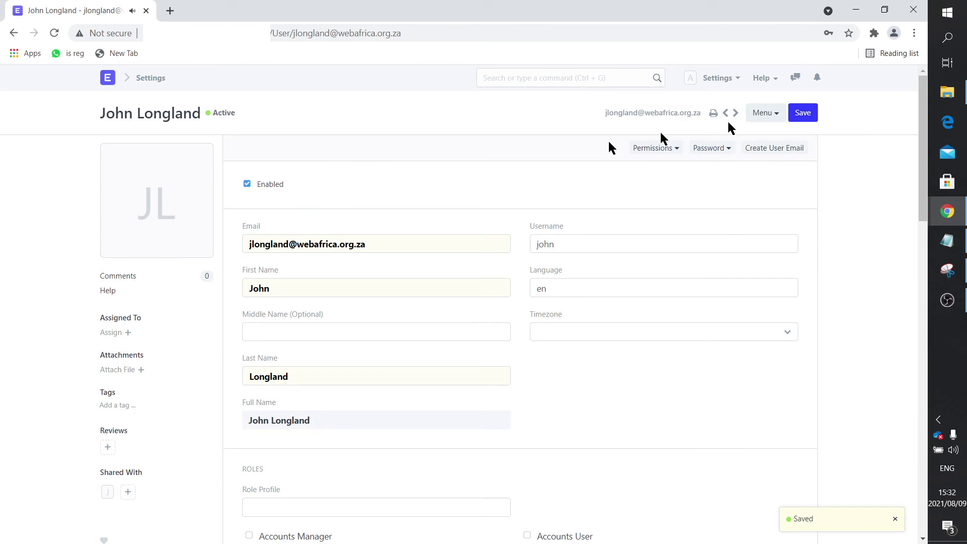
Log out as Administrator and sign in with the restricted user's saved username and password
{"action": "left_click", "coordinate": [109, 78]}
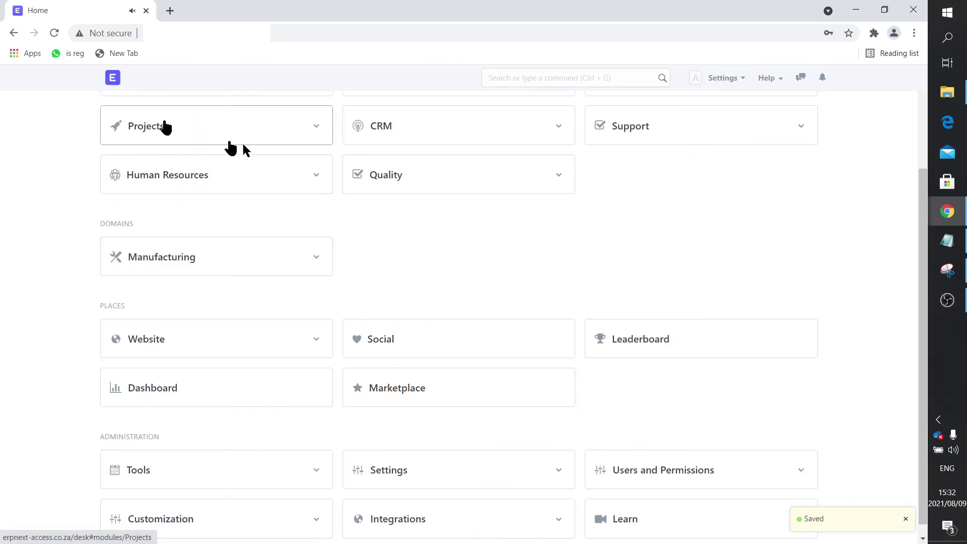
{"action": "left_click", "coordinate": [742, 81]}
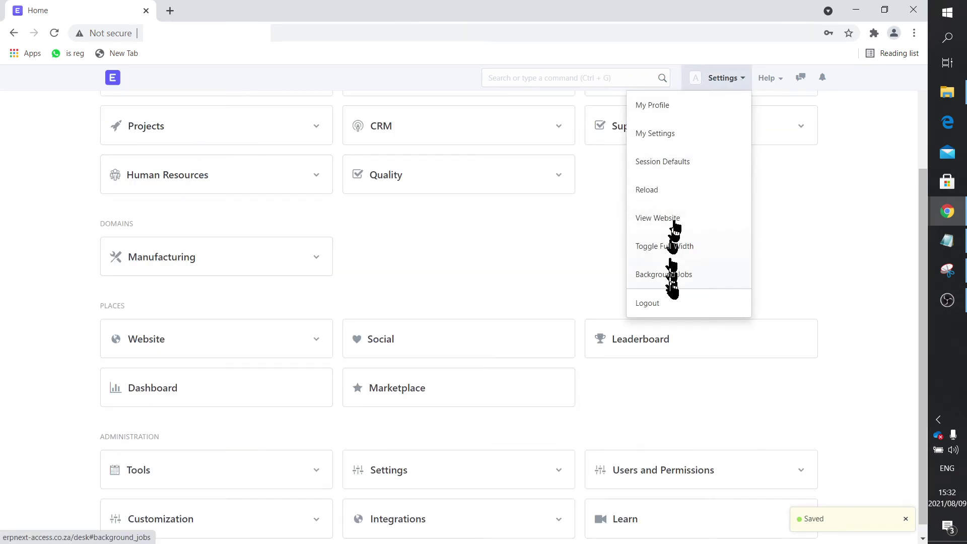
{"action": "left_click", "coordinate": [673, 303]}
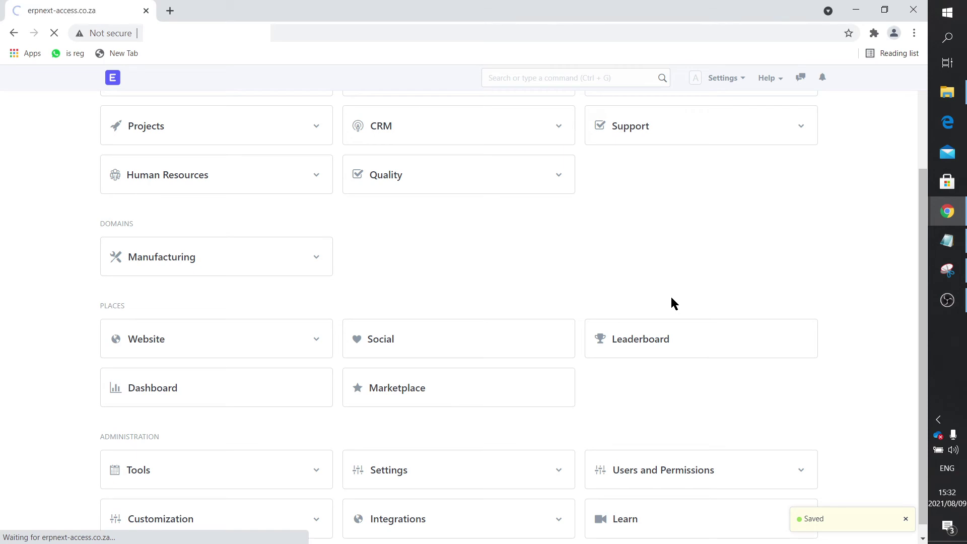
{"action": "left_click", "coordinate": [791, 85]}
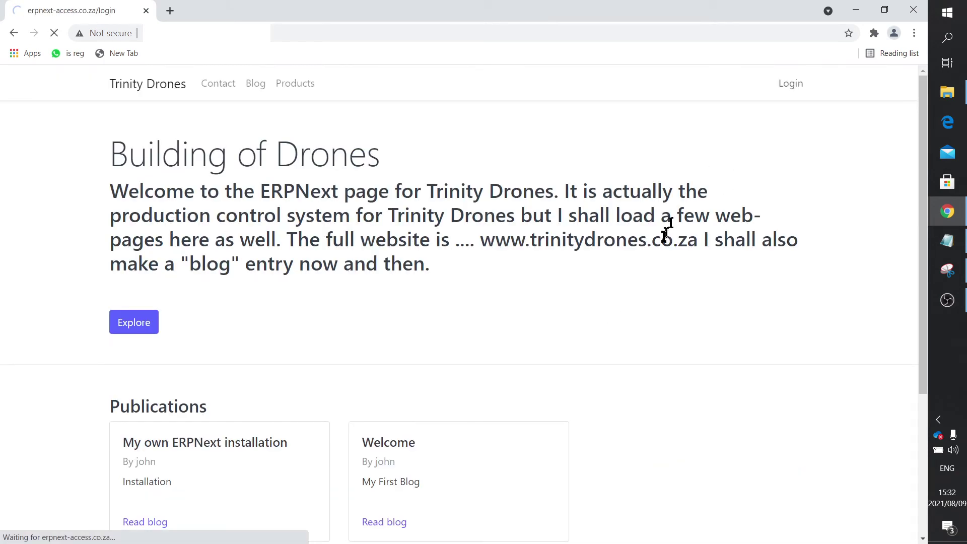
{"action": "left_click", "coordinate": [452, 197]}
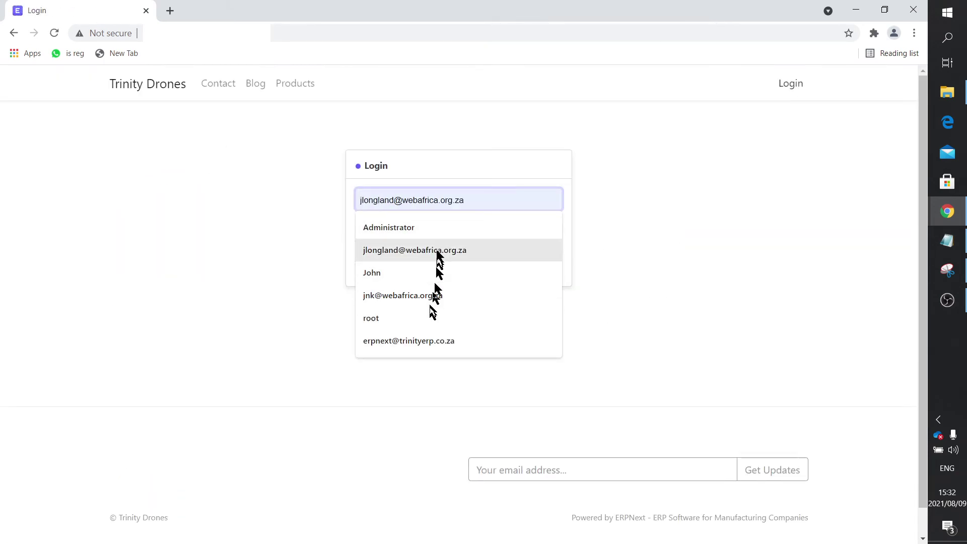
{"action": "left_click", "coordinate": [439, 252]}
{"action": "left_click", "coordinate": [433, 230]}
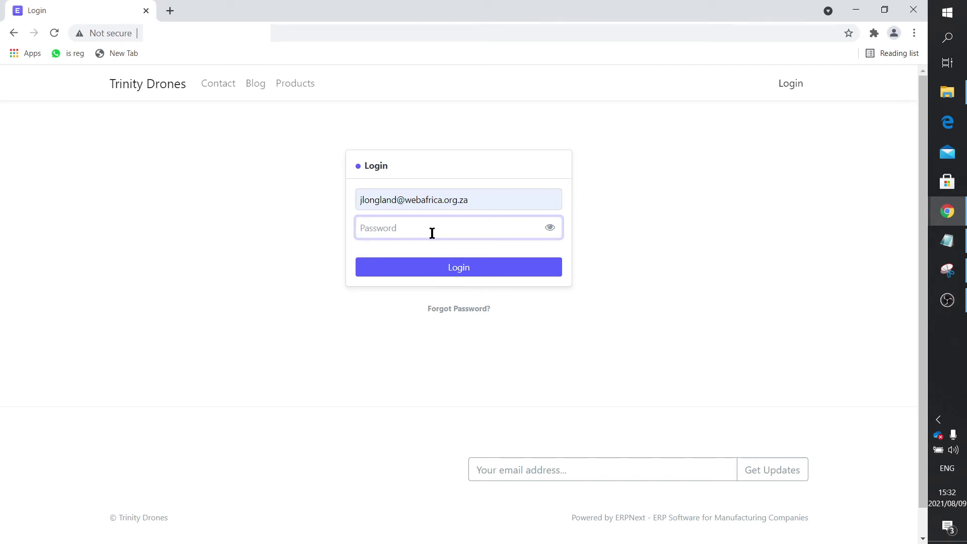
{"action": "type", "text": "•••"}
{"action": "key", "text": "Return"}
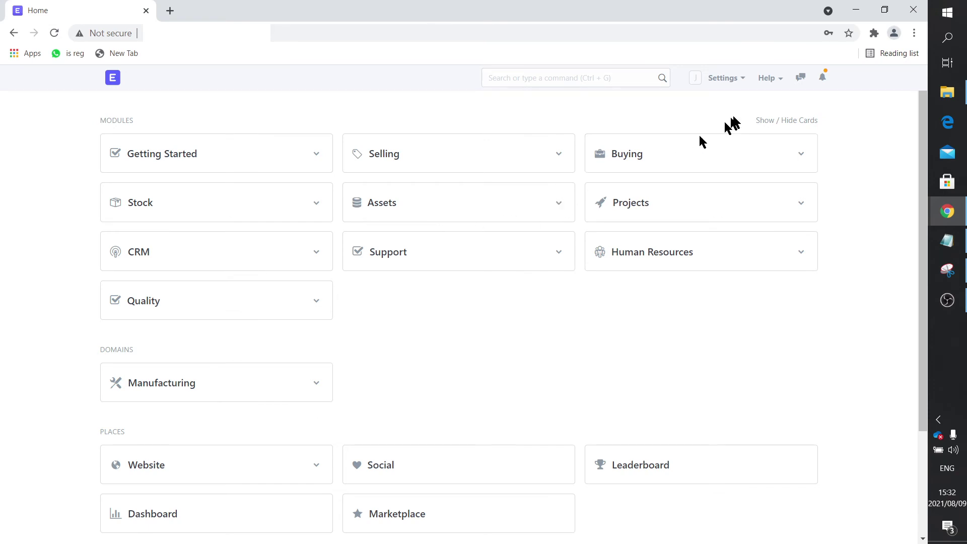
Log out of the restricted user's session and log in as Administrator
{"action": "left_click", "coordinate": [742, 80]}
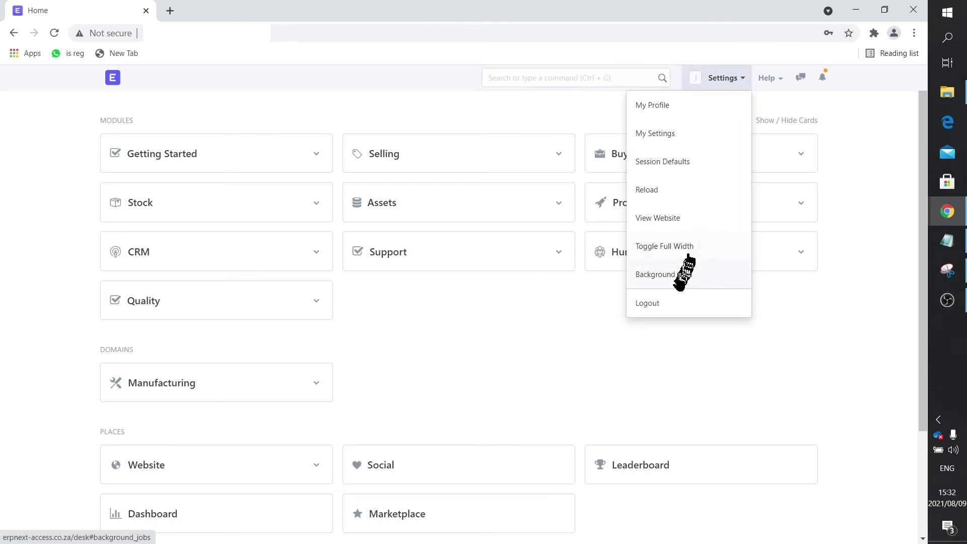
{"action": "left_click", "coordinate": [667, 297]}
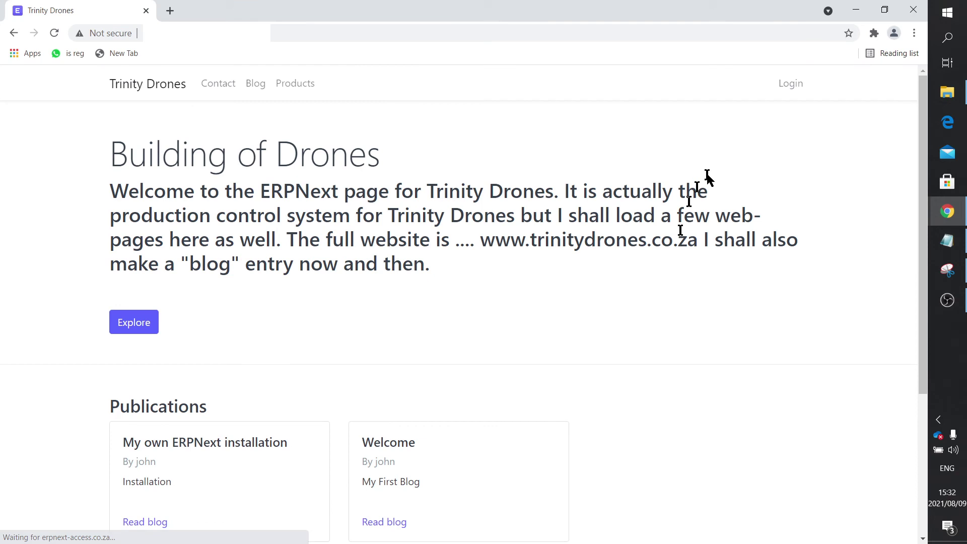
{"action": "left_click", "coordinate": [789, 86]}
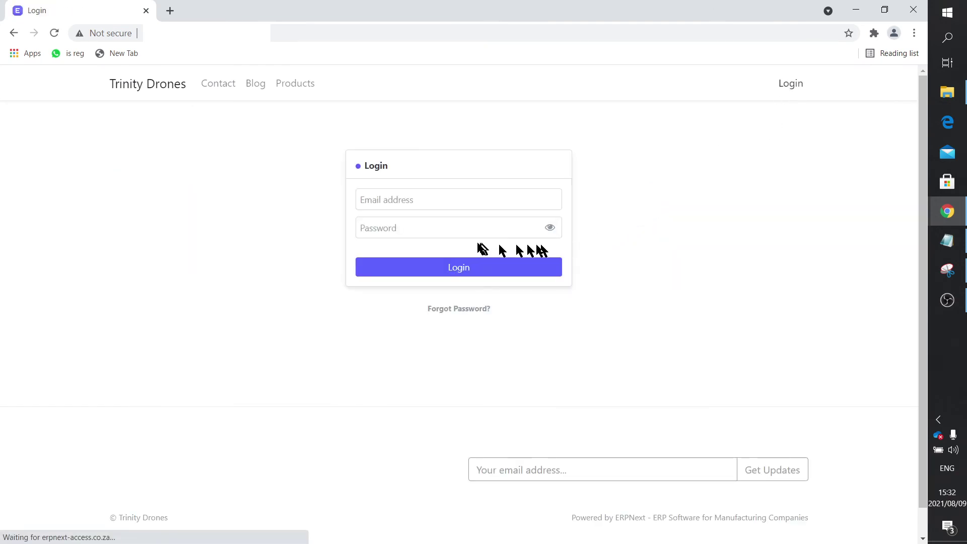
{"action": "left_click", "coordinate": [417, 200]}
{"action": "left_click", "coordinate": [417, 225]}
{"action": "left_click", "coordinate": [424, 226]}
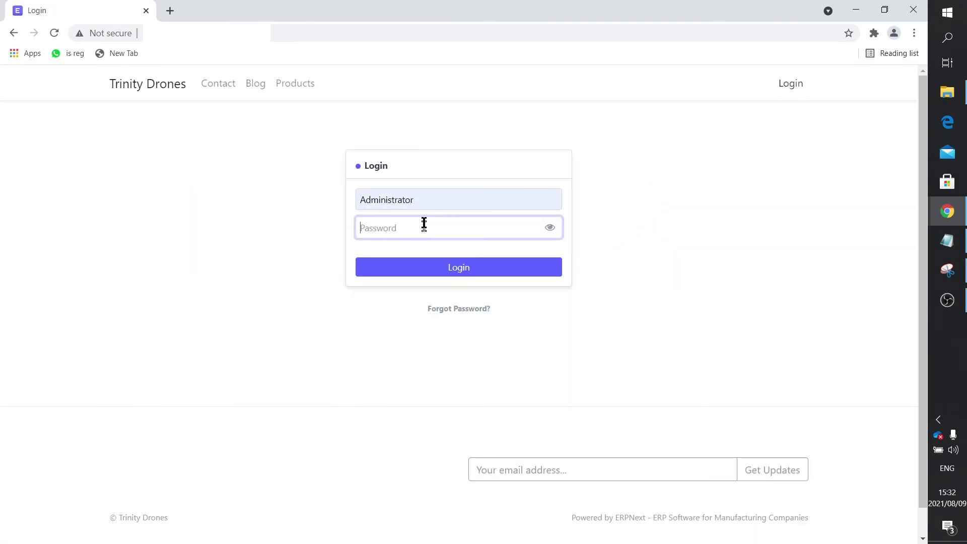
{"action": "type", "text": "a"}
{"action": "key", "text": "Return"}
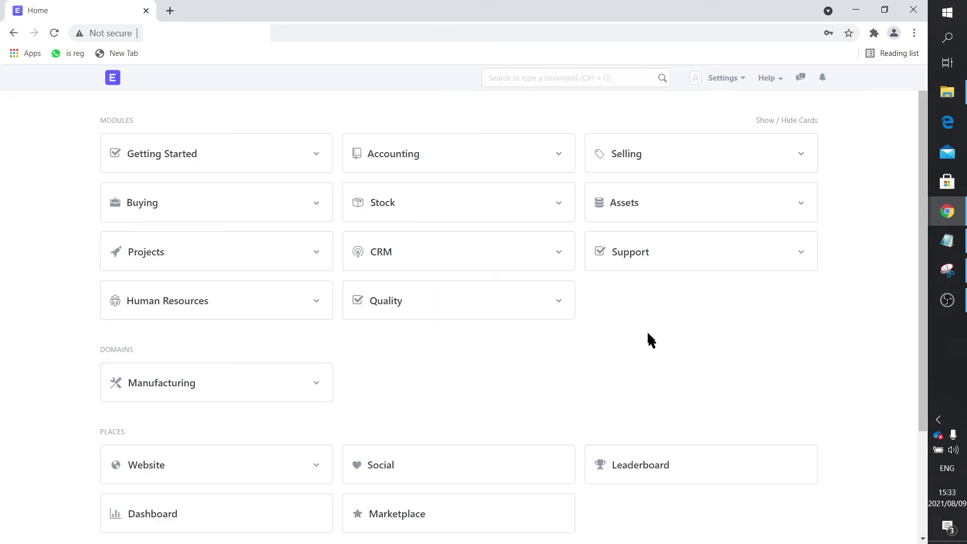
Open the restricted user's record from Users and Permissions > User to view its Roles
{"action": "scroll", "coordinate": [652, 341], "scroll_direction": "down", "scroll_amount": 3}
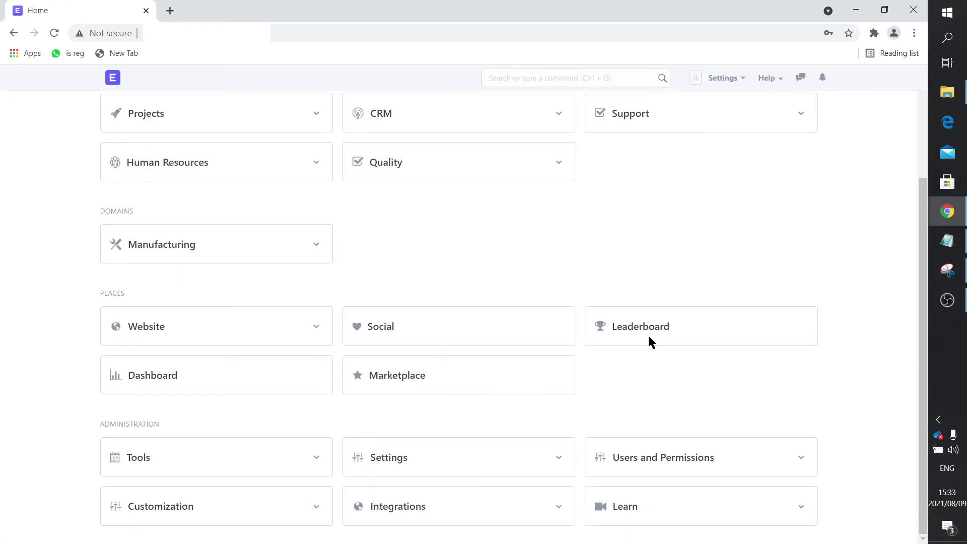
{"action": "left_click", "coordinate": [663, 462]}
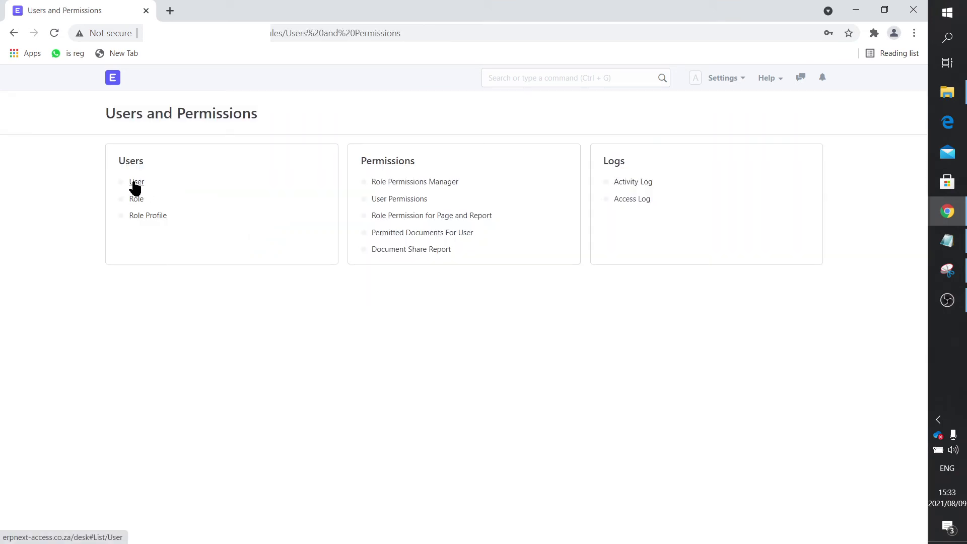
{"action": "left_click", "coordinate": [135, 183]}
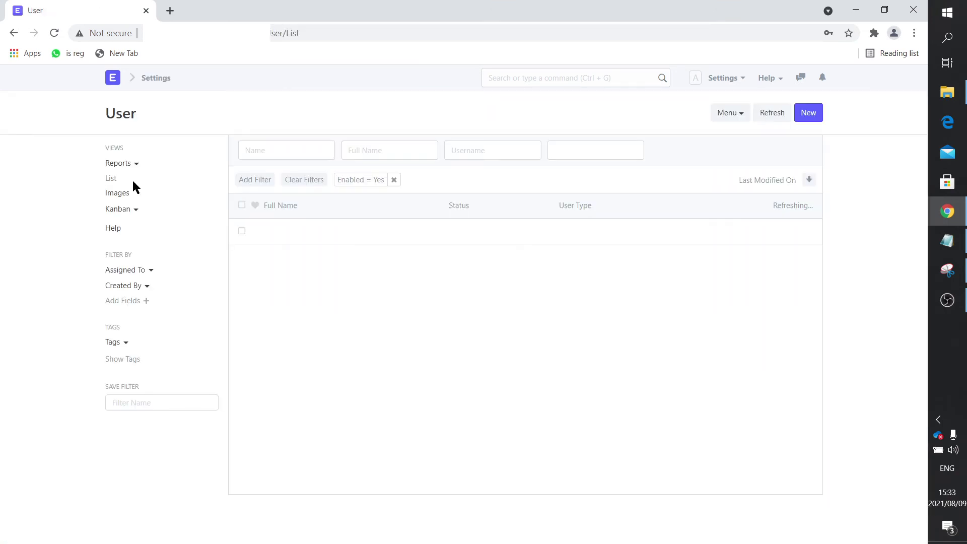
{"action": "left_click", "coordinate": [290, 233]}
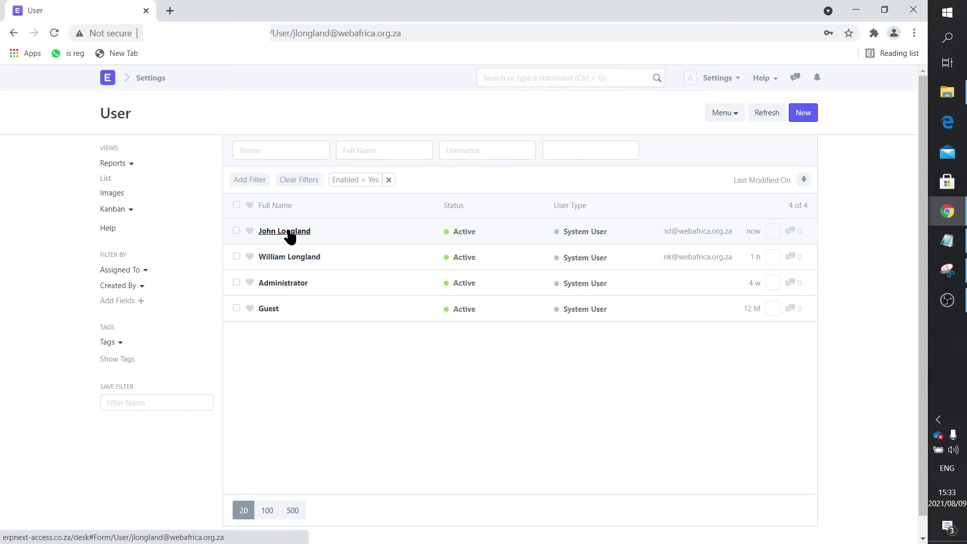
{"action": "scroll", "coordinate": [439, 365], "scroll_direction": "down", "scroll_amount": 7}
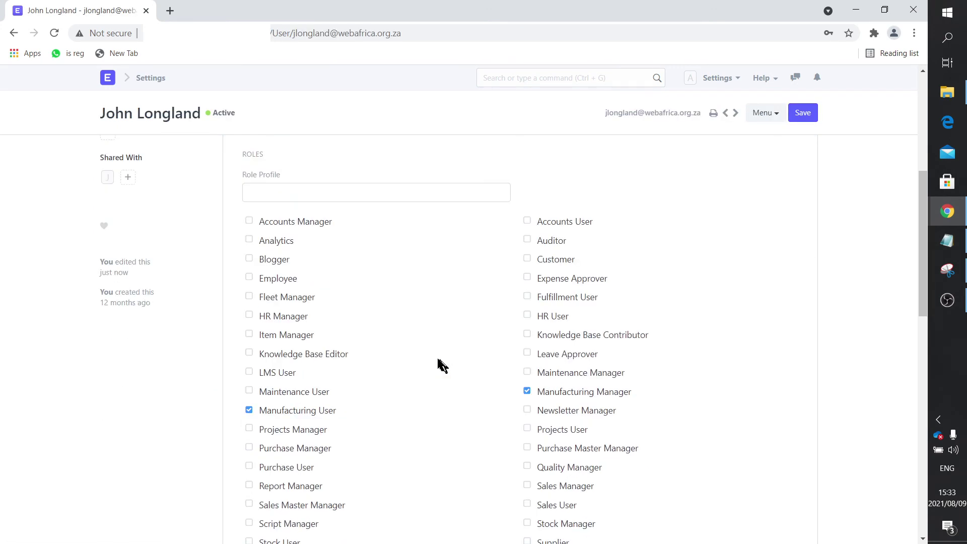
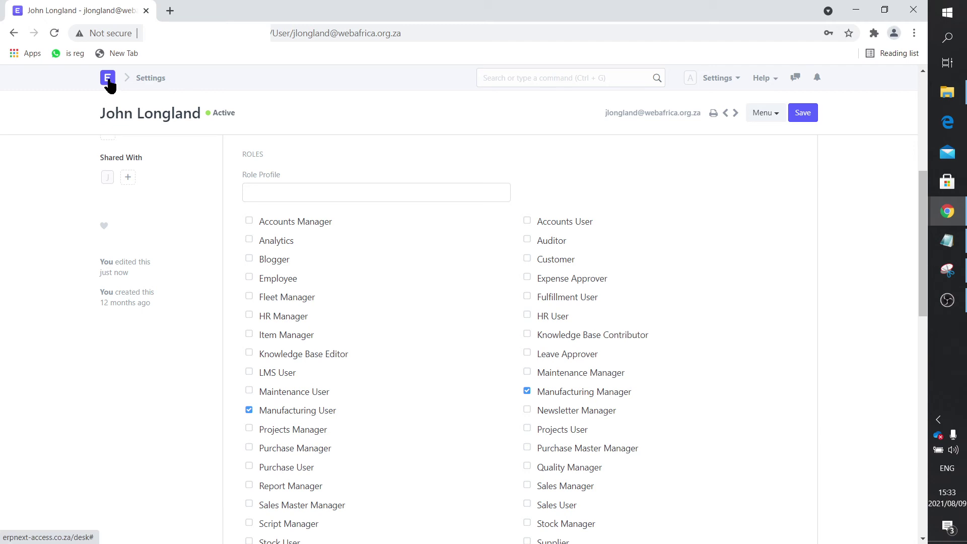
Start a new role profile in Users and Permissions and name it Production Manager
{"action": "left_click", "coordinate": [108, 80]}
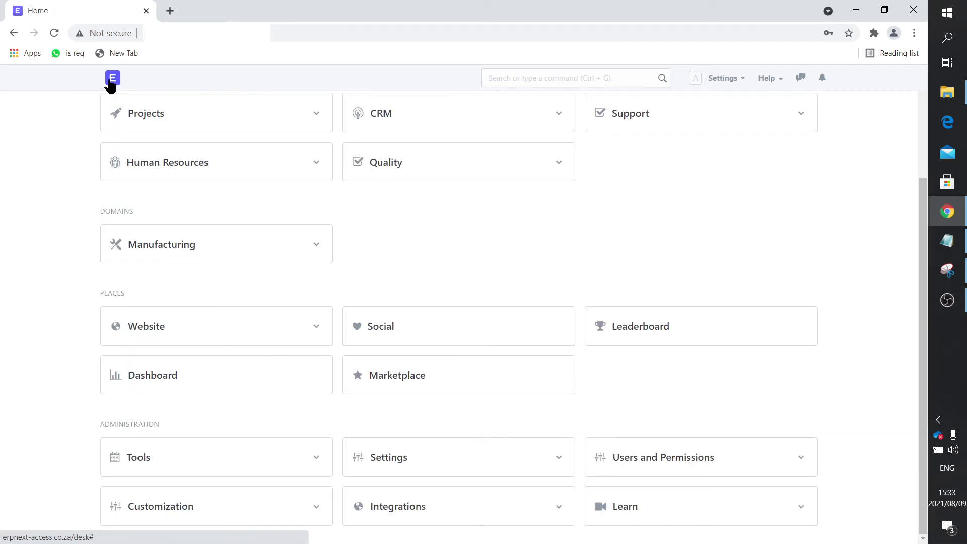
{"action": "left_click", "coordinate": [657, 465]}
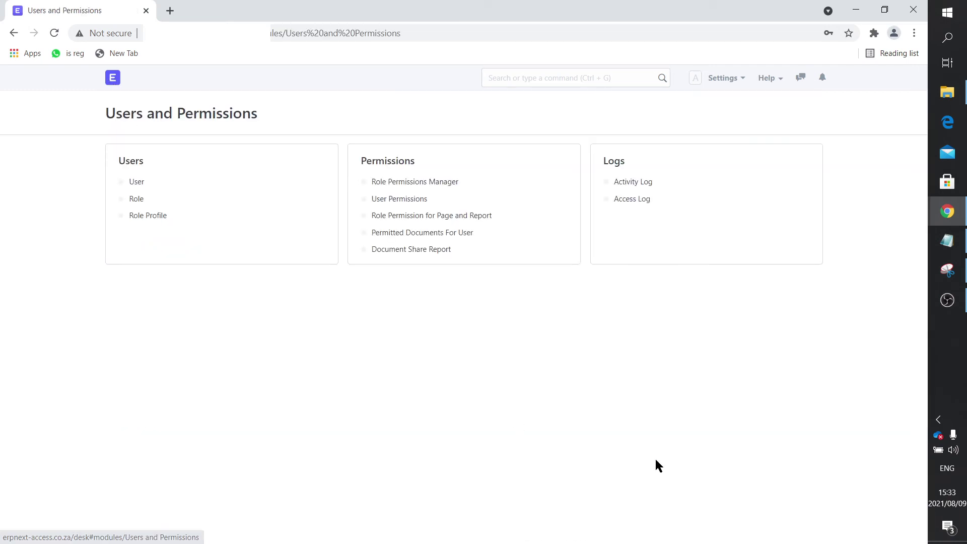
{"action": "left_click", "coordinate": [160, 216]}
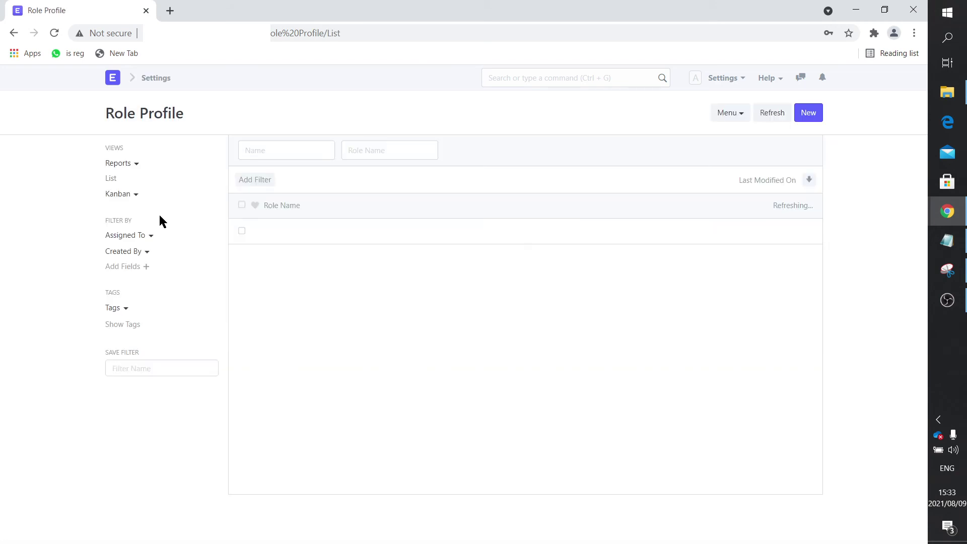
{"action": "left_click", "coordinate": [514, 358]}
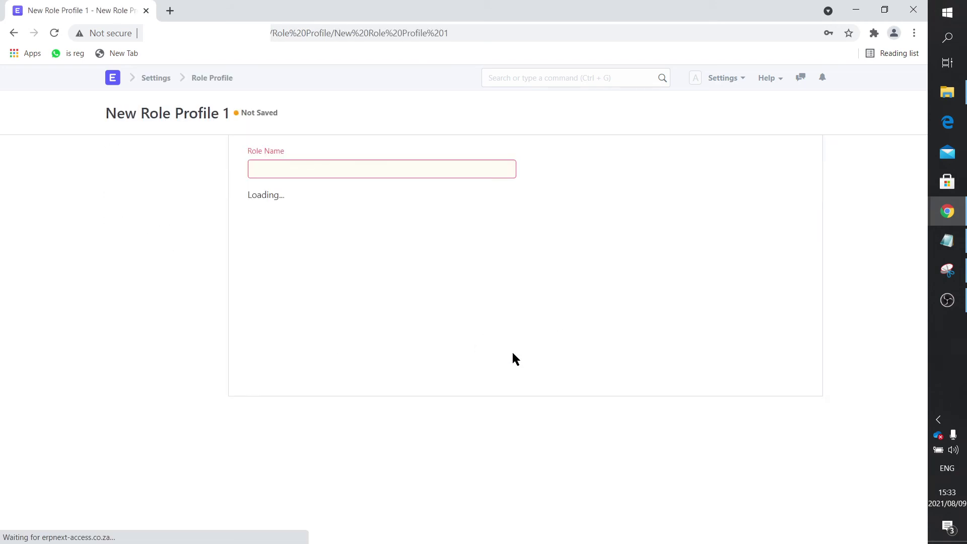
{"action": "left_click", "coordinate": [390, 173]}
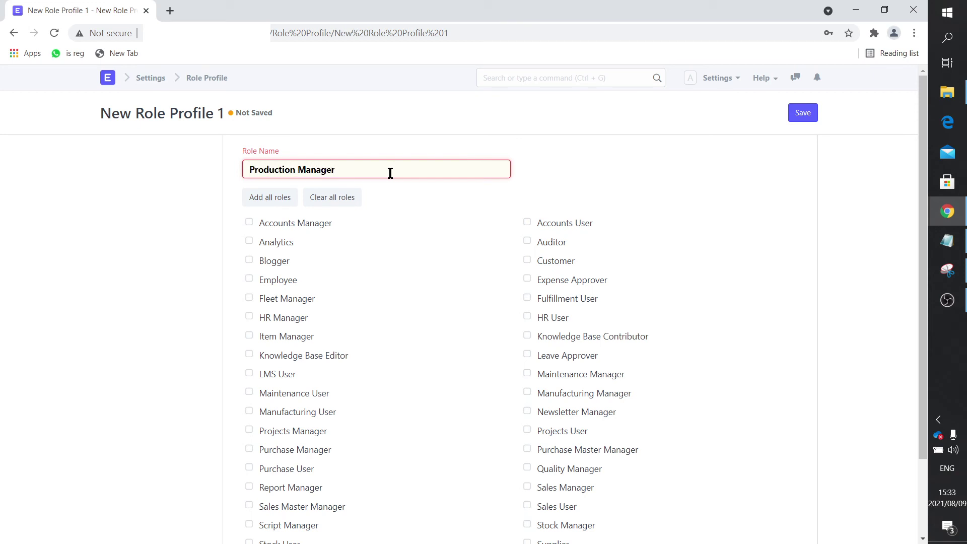
Tick the Quality, Manufacturing, Maintenance and Item Manager roles and save the profile
{"action": "scroll", "coordinate": [419, 439], "scroll_direction": "down", "scroll_amount": 2}
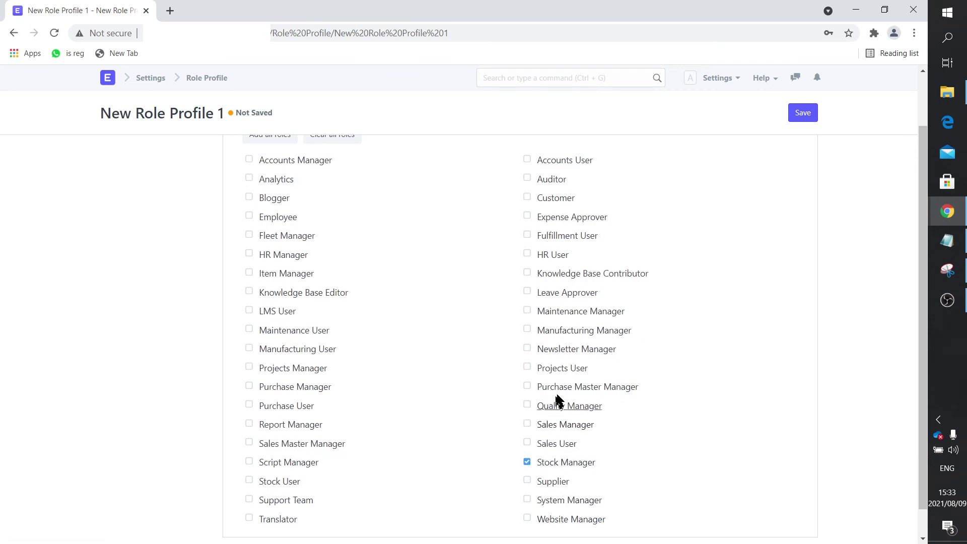
{"action": "left_click", "coordinate": [530, 403]}
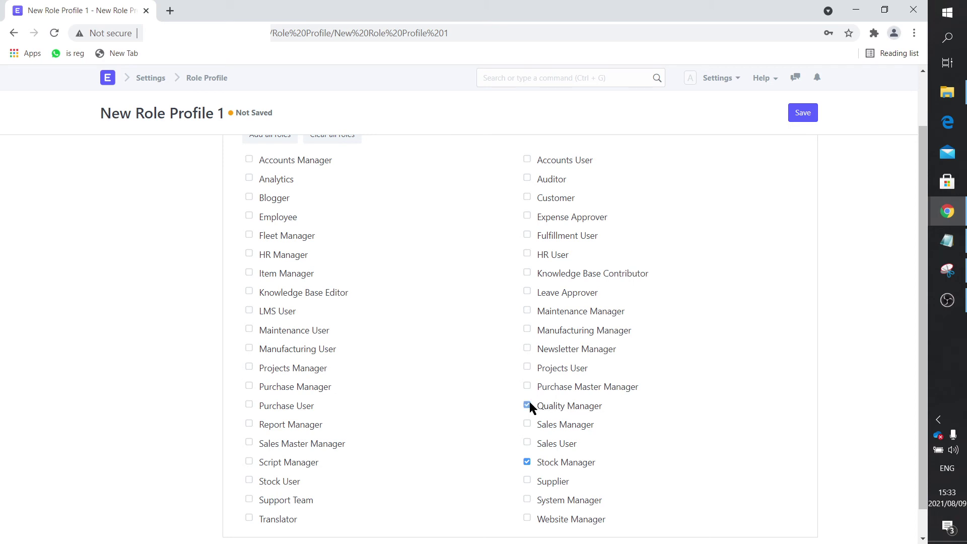
{"action": "left_click", "coordinate": [528, 330]}
{"action": "left_click", "coordinate": [527, 311]}
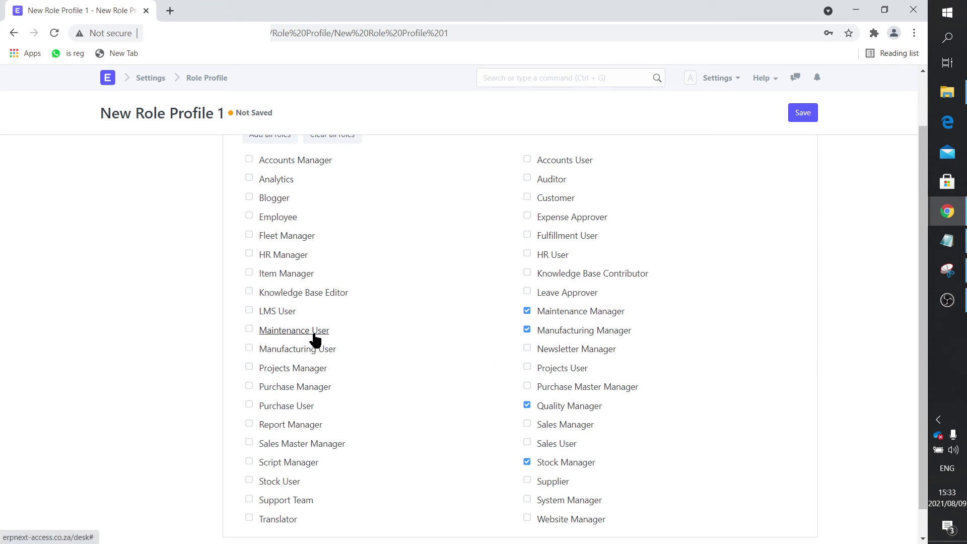
{"action": "left_click", "coordinate": [250, 273]}
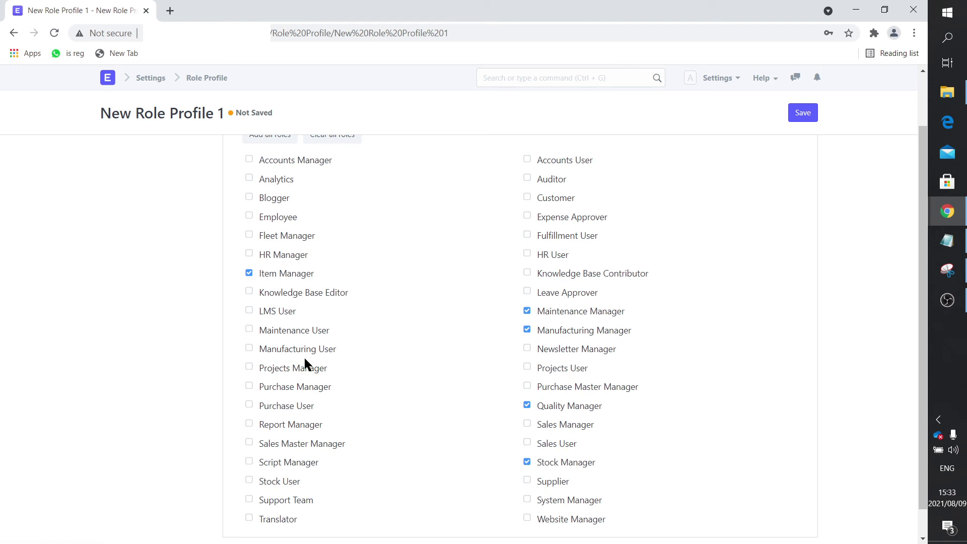
{"action": "scroll", "coordinate": [299, 255], "scroll_direction": "up", "scroll_amount": 2}
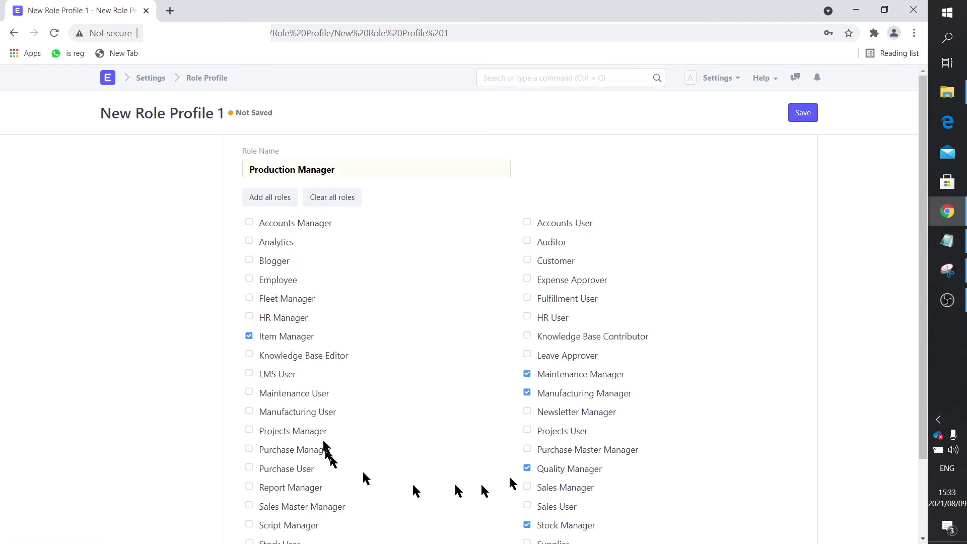
{"action": "left_click", "coordinate": [806, 113]}
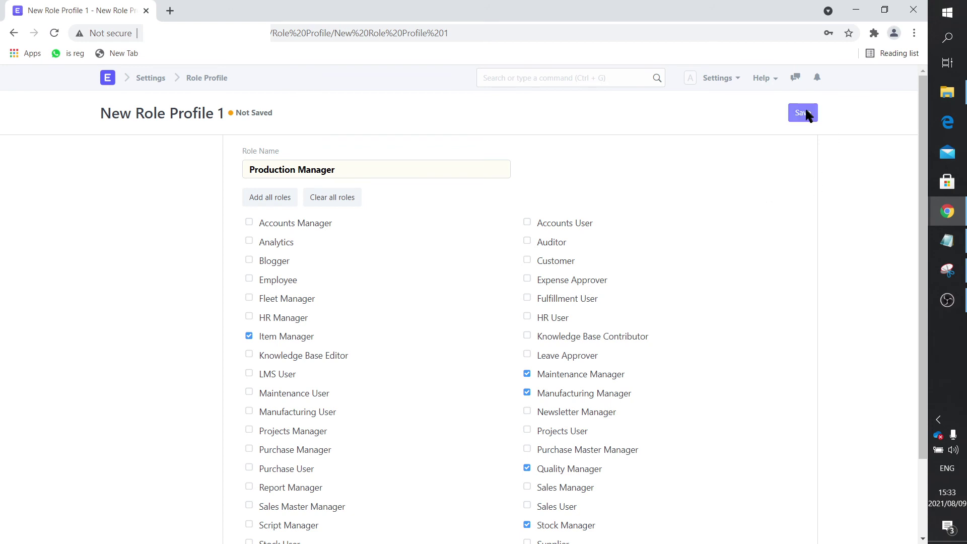
Open the user's record and set its Role Profile to Production Manager
{"action": "left_click", "coordinate": [108, 78]}
{"action": "left_click", "coordinate": [665, 455]}
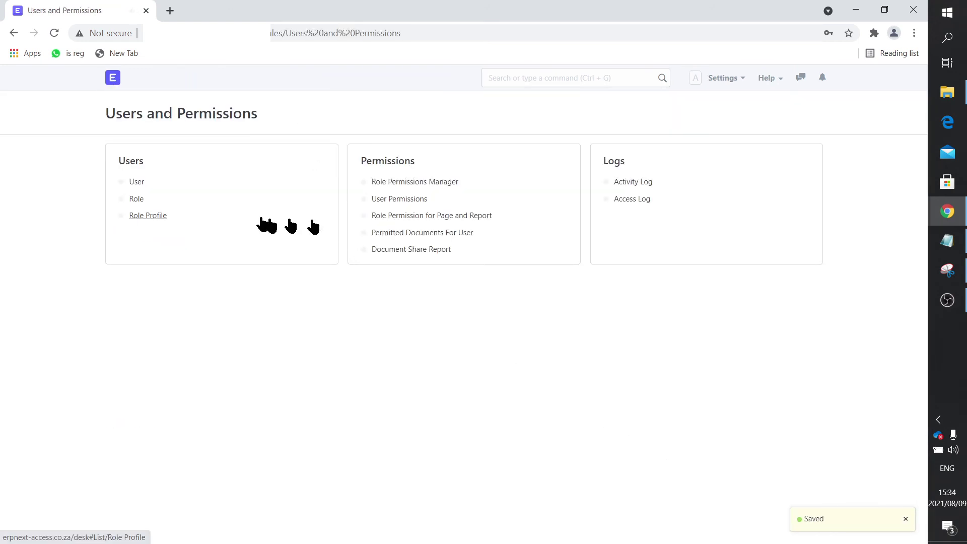
{"action": "left_click", "coordinate": [137, 184]}
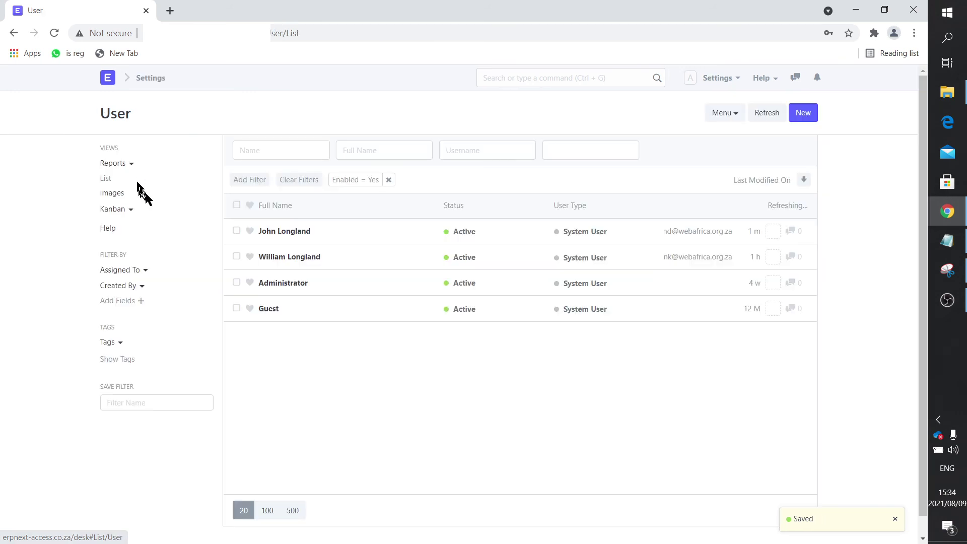
{"action": "left_click", "coordinate": [284, 234]}
{"action": "scroll", "coordinate": [437, 335], "scroll_direction": "down", "scroll_amount": 6}
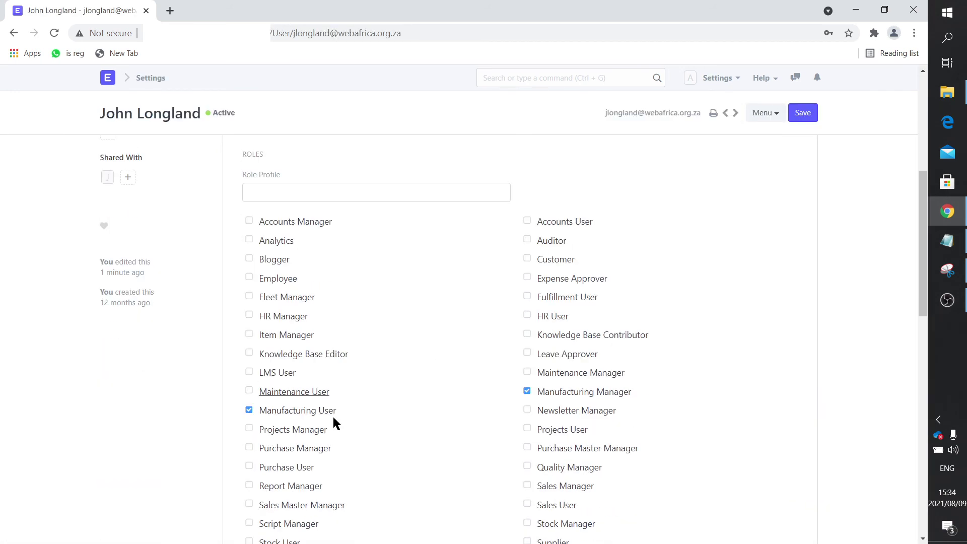
{"action": "left_click", "coordinate": [353, 197]}
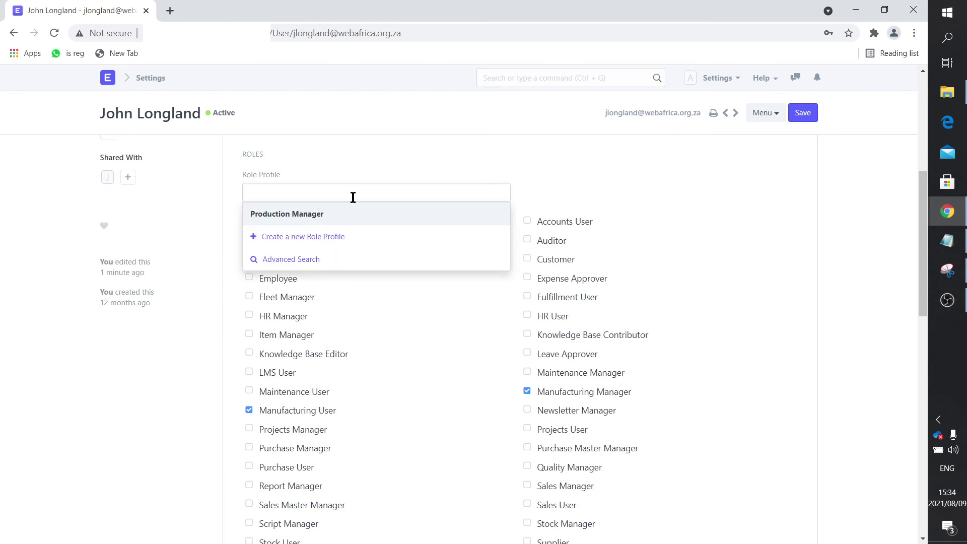
{"action": "left_click", "coordinate": [346, 217]}
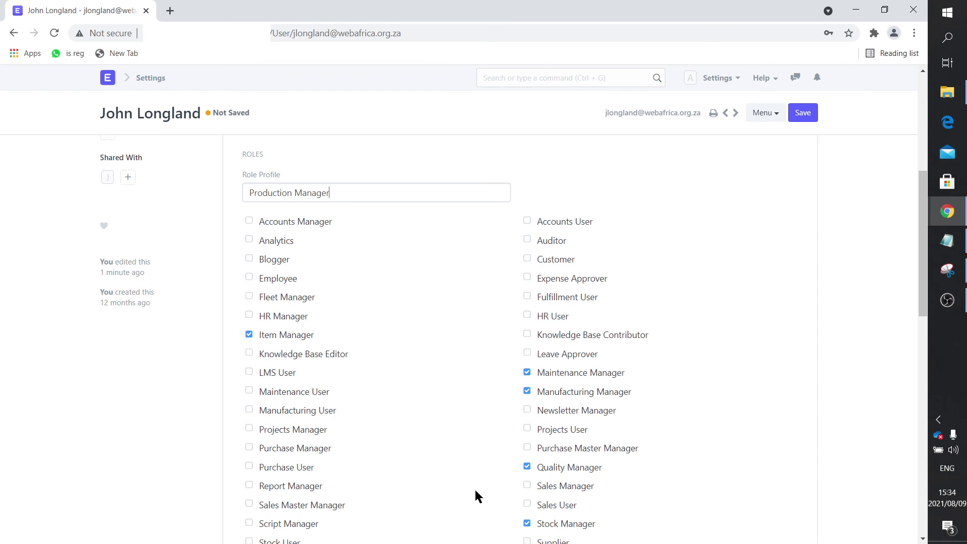
Allow the Accounts module for the user and save the record
{"action": "scroll", "coordinate": [337, 440], "scroll_direction": "down", "scroll_amount": 6}
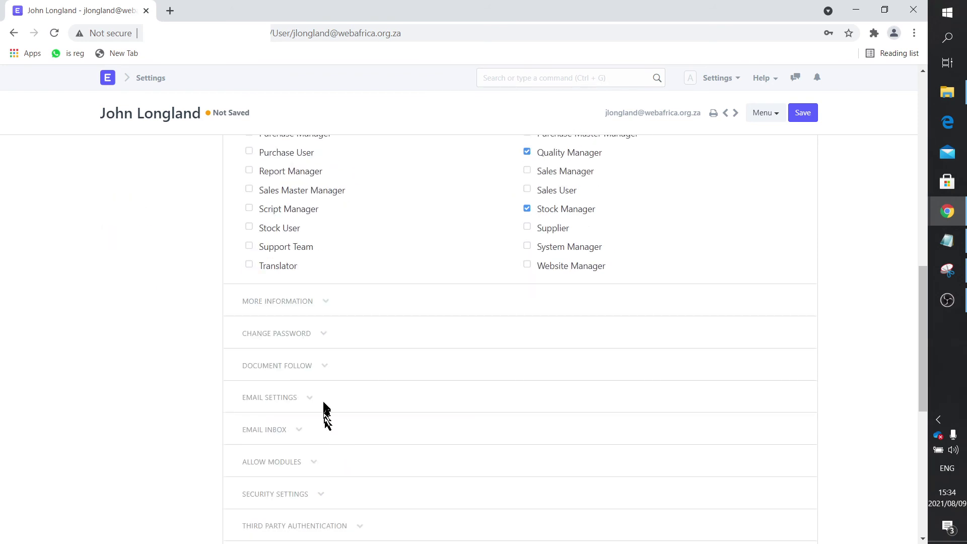
{"action": "left_click", "coordinate": [312, 465]}
{"action": "scroll", "coordinate": [316, 468], "scroll_direction": "down", "scroll_amount": 2}
{"action": "left_click", "coordinate": [247, 458]}
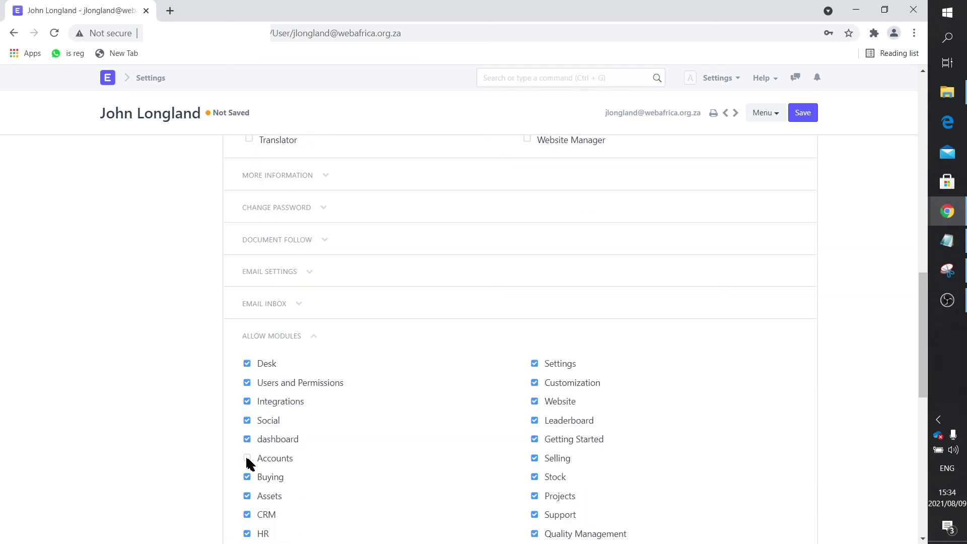
{"action": "scroll", "coordinate": [249, 458], "scroll_direction": "up", "scroll_amount": 4}
{"action": "scroll", "coordinate": [407, 345], "scroll_direction": "up", "scroll_amount": 8}
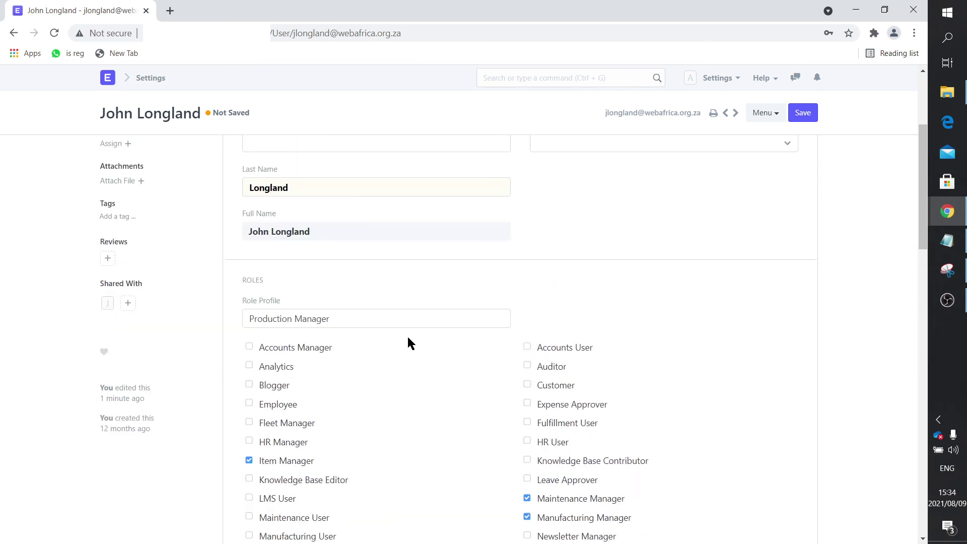
{"action": "left_click", "coordinate": [807, 114]}
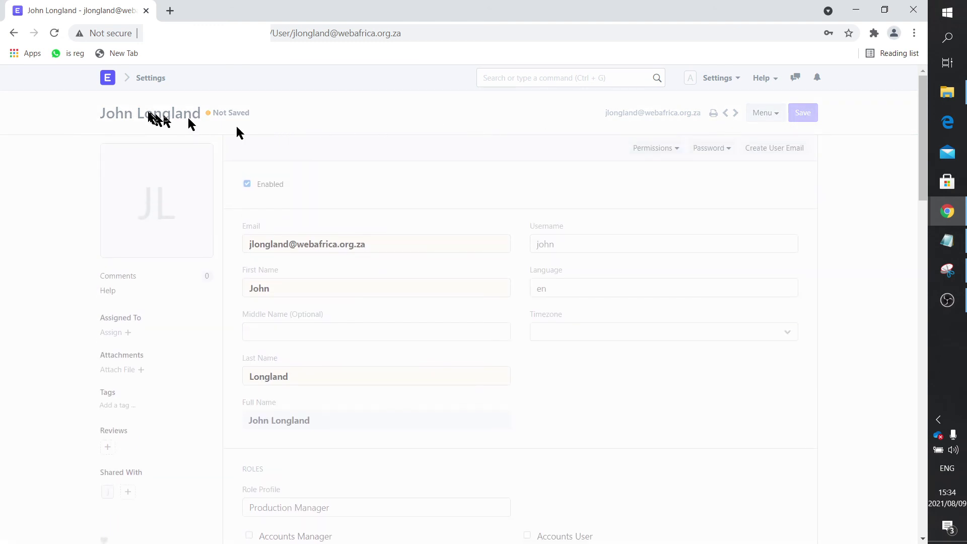
Open the Role Permissions Manager and select the Manufacturing Manager role
{"action": "left_click", "coordinate": [108, 79]}
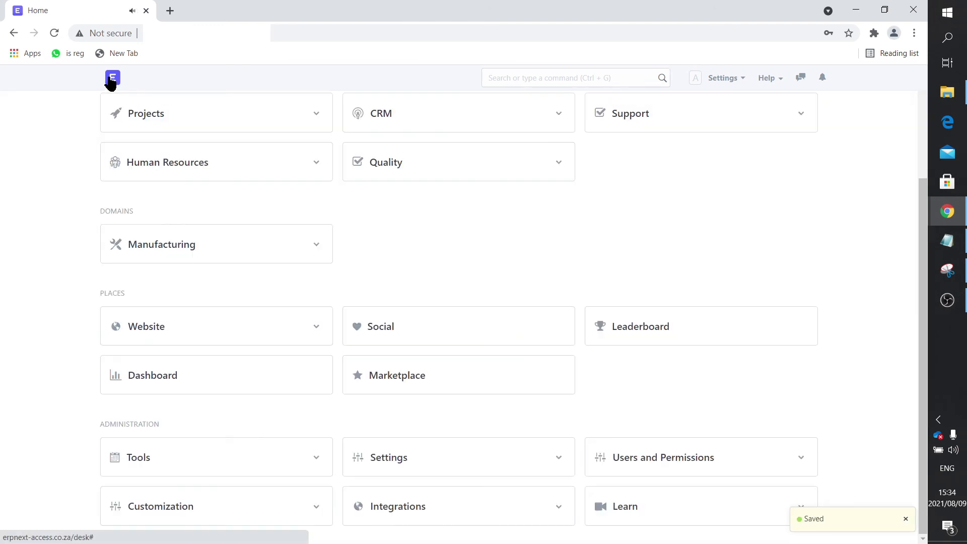
{"action": "left_click", "coordinate": [641, 461]}
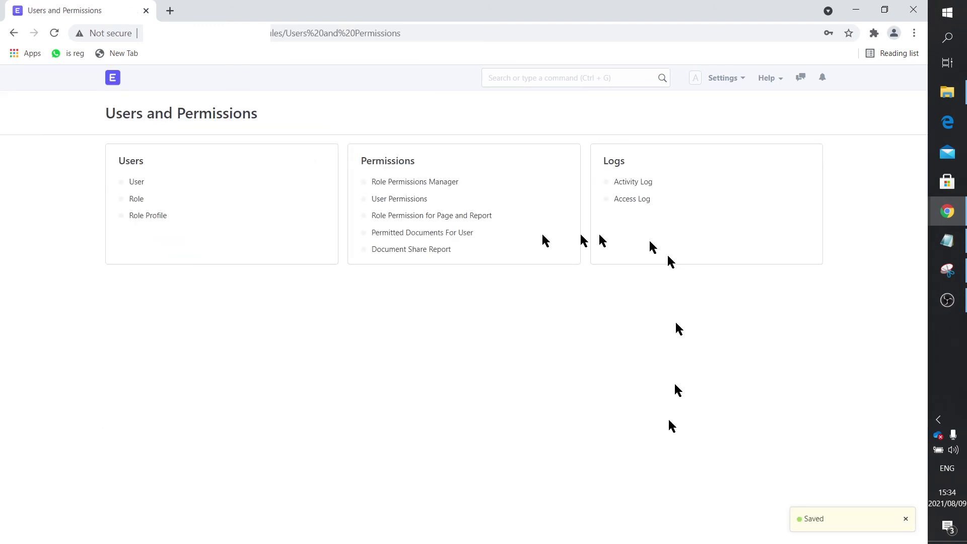
{"action": "left_click", "coordinate": [405, 183]}
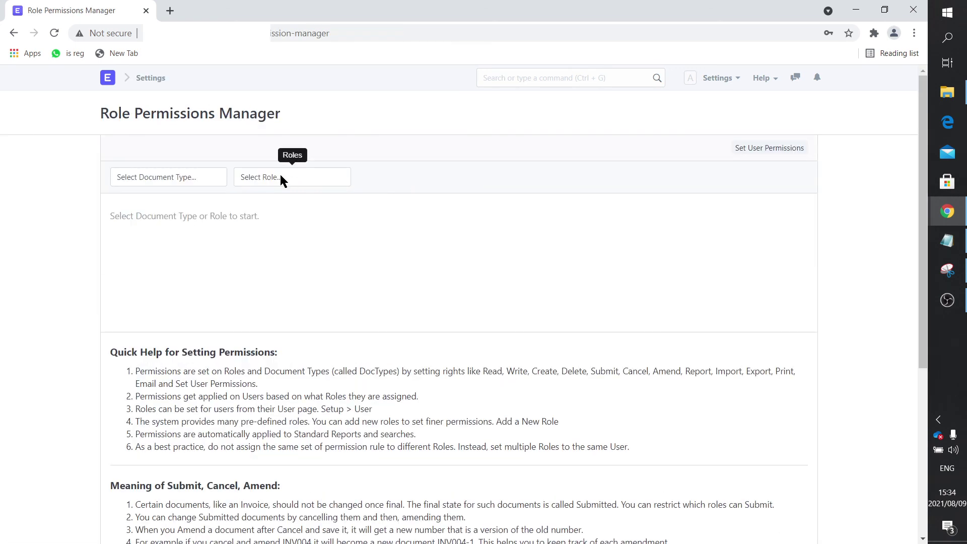
{"action": "left_click", "coordinate": [282, 178]}
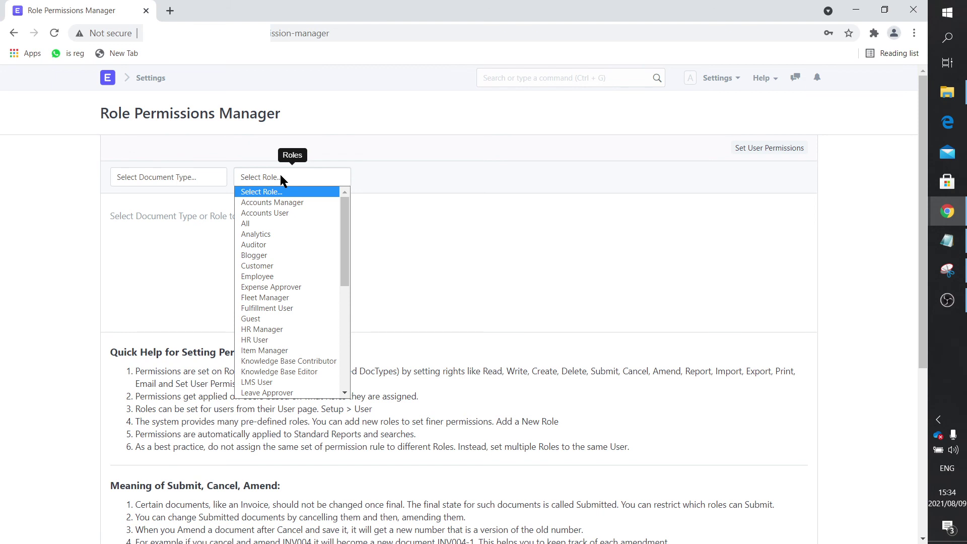
{"action": "scroll", "coordinate": [296, 334], "scroll_direction": "down", "scroll_amount": 3}
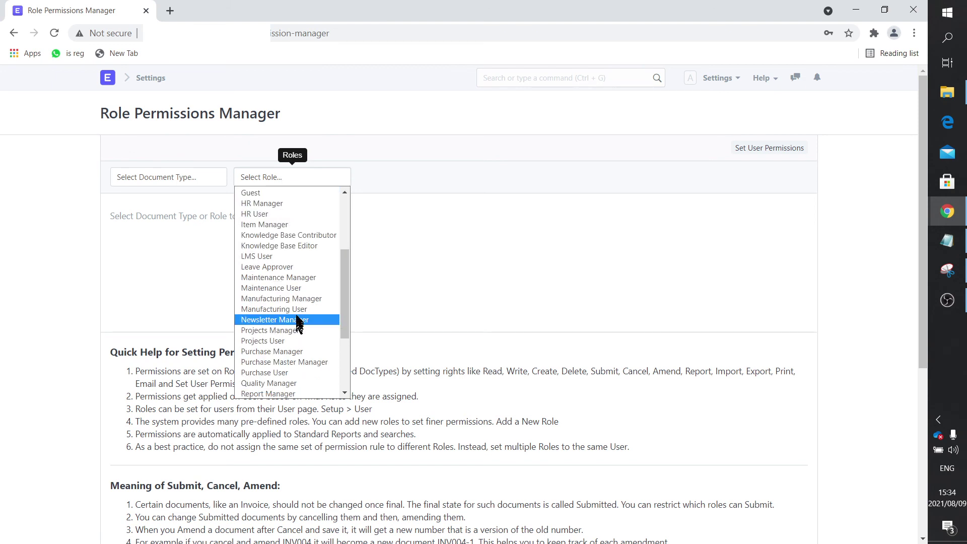
{"action": "left_click", "coordinate": [294, 298]}
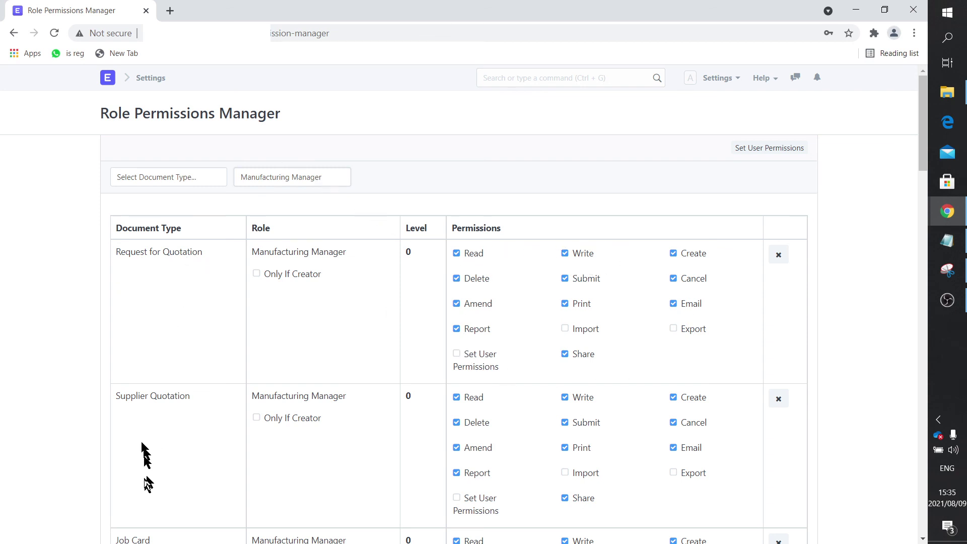
Scroll through the remaining Manufacturing Manager permissions, then go back to the Home desk
{"action": "scroll", "coordinate": [189, 406], "scroll_direction": "down", "scroll_amount": 2}
{"action": "scroll", "coordinate": [174, 408], "scroll_direction": "down", "scroll_amount": 3}
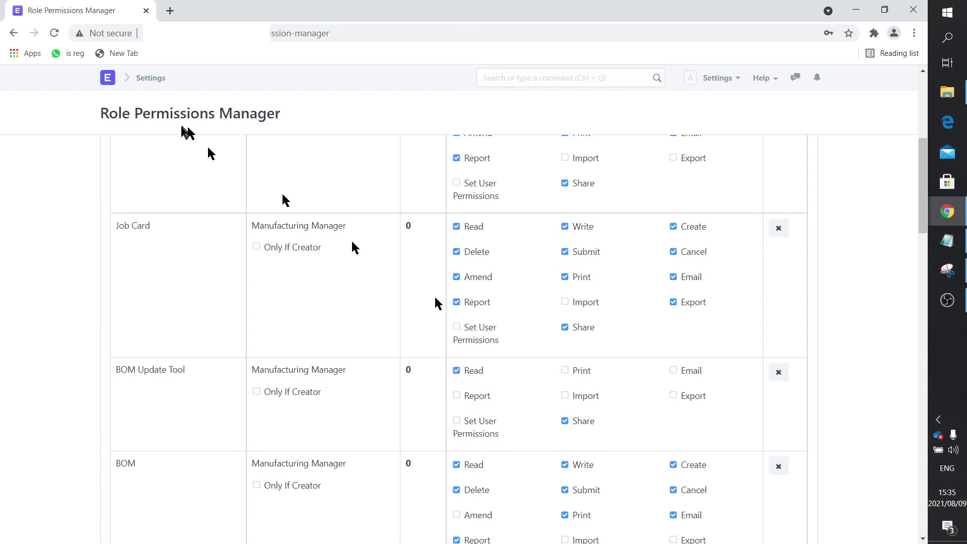
{"action": "left_click", "coordinate": [110, 81]}
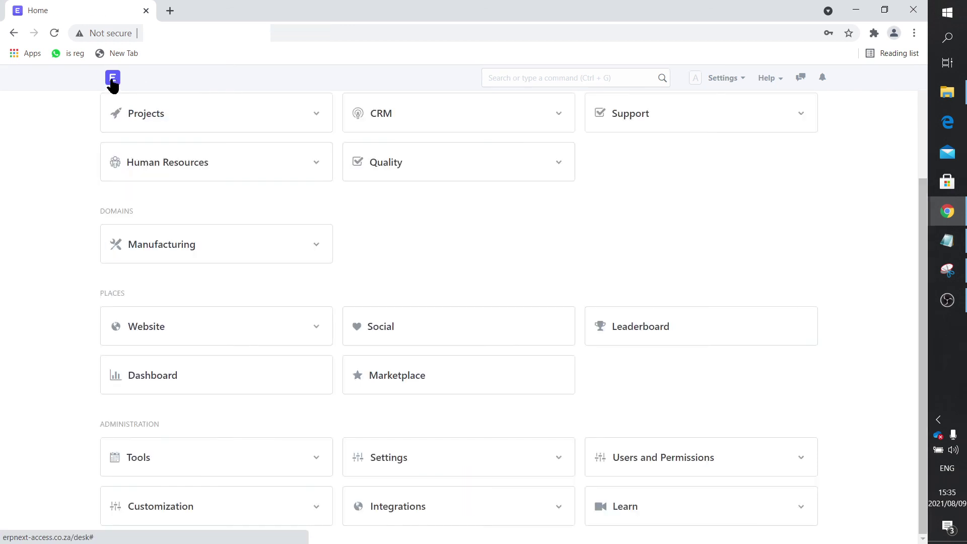